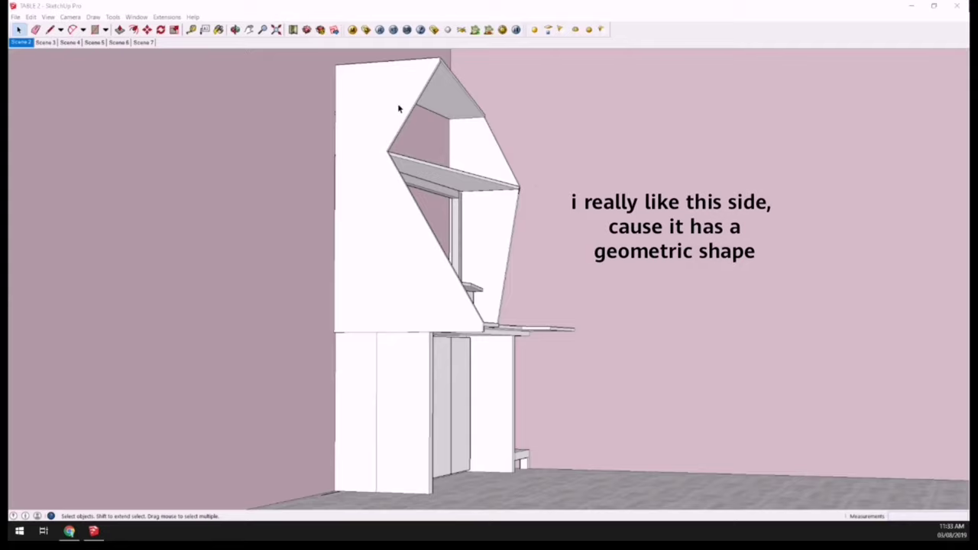
- Switch to the saved Scene 3 straight-on front view of the desk hutch
{"action": "left_click", "coordinate": [44, 42]}
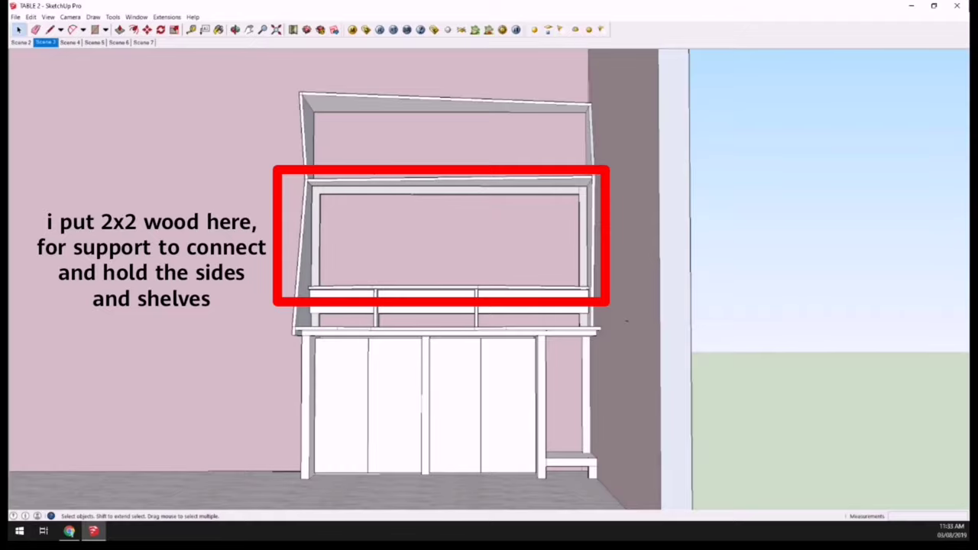
- In Scene 4, rotate the right drawer front about its bottom edge so it tilts open
{"action": "left_click", "coordinate": [68, 43]}
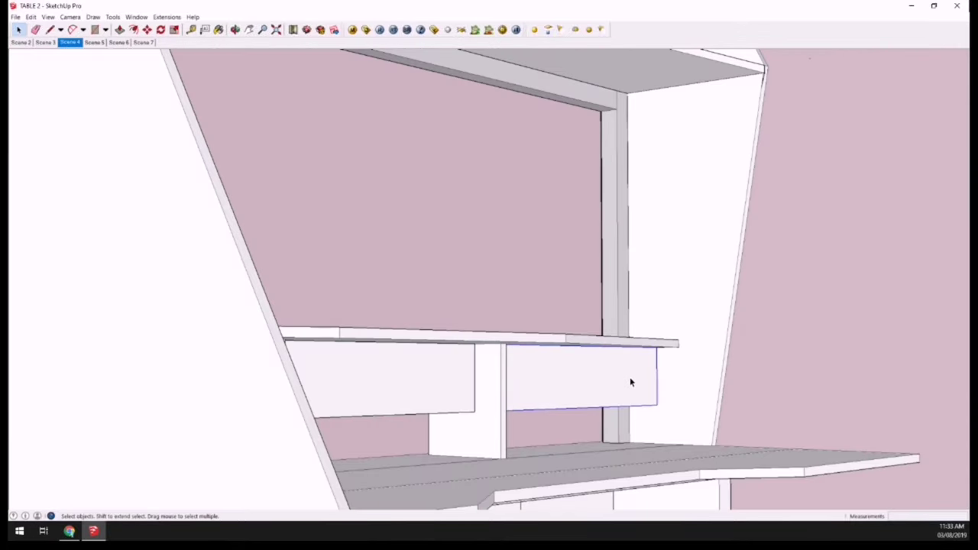
{"action": "left_click", "coordinate": [160, 29]}
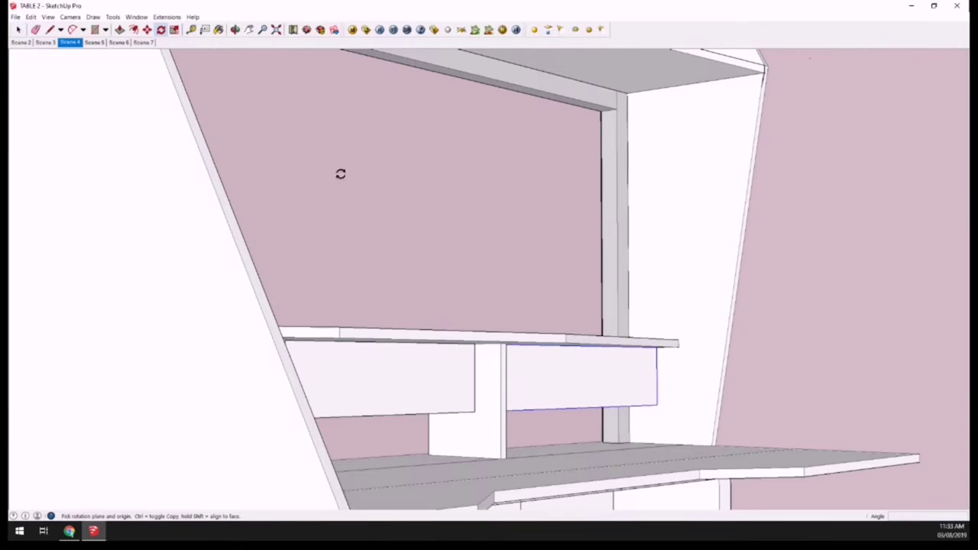
{"action": "left_click", "coordinate": [659, 404]}
{"action": "left_click", "coordinate": [657, 350]}
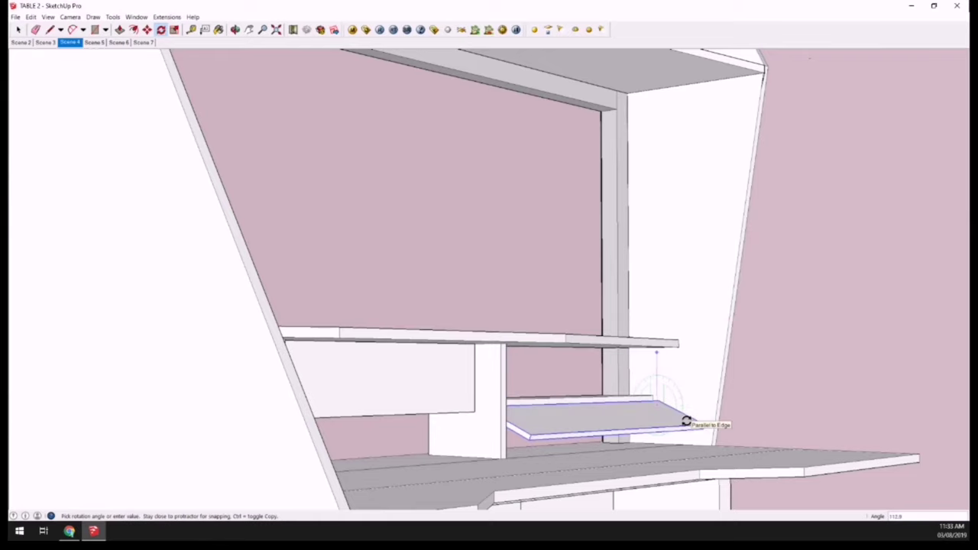
{"action": "left_click", "coordinate": [687, 417]}
{"action": "key", "text": "space"}
- Tilt the middle drawer front open about its bottom edge
{"action": "left_click", "coordinate": [353, 332]}
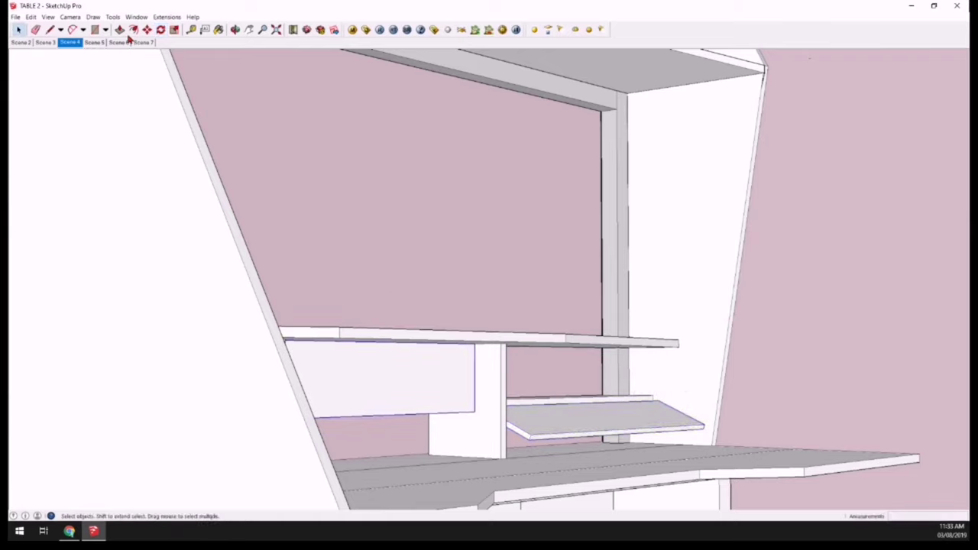
{"action": "left_click", "coordinate": [160, 29]}
{"action": "left_click", "coordinate": [474, 413]}
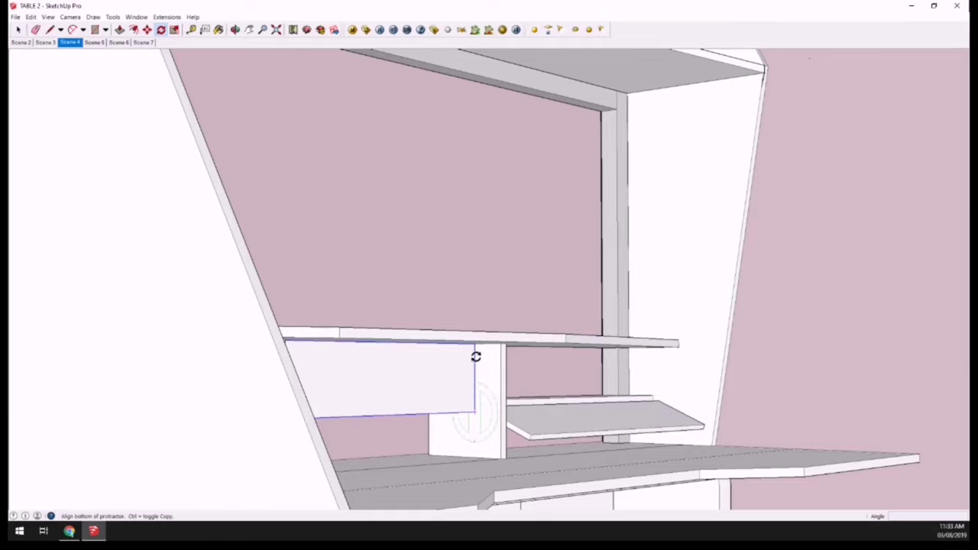
{"action": "left_click", "coordinate": [477, 354]}
{"action": "left_click", "coordinate": [489, 424]}
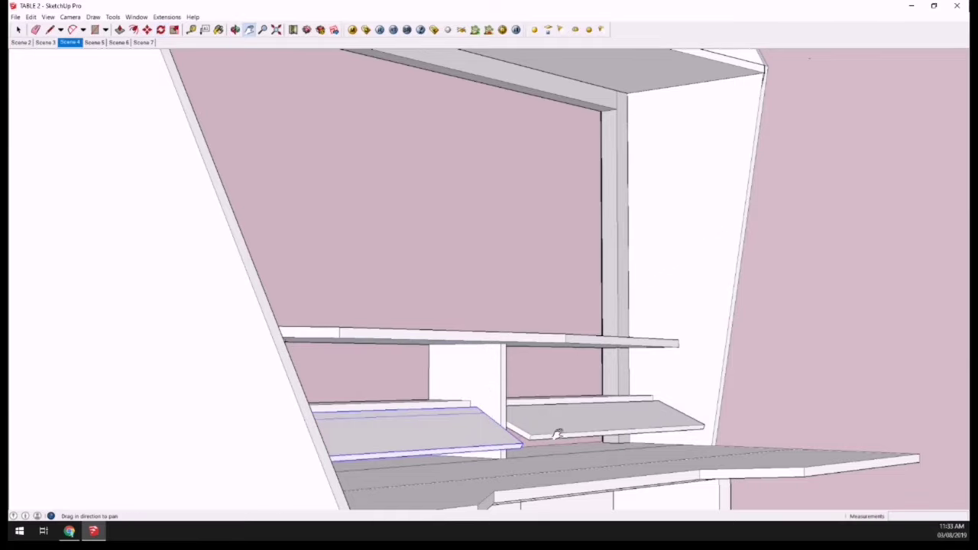
{"action": "mouse_move", "coordinate": [558, 430]}
{"action": "middle_mouse_down"}
{"action": "mouse_move", "coordinate": [546, 415]}
{"action": "mouse_move", "coordinate": [399, 405]}
{"action": "mouse_move", "coordinate": [452, 354]}
{"action": "middle_mouse_up"}
- Tilt the leftmost drawer front open, then orbit back to a straight-on front view
{"action": "left_click", "coordinate": [18, 29]}
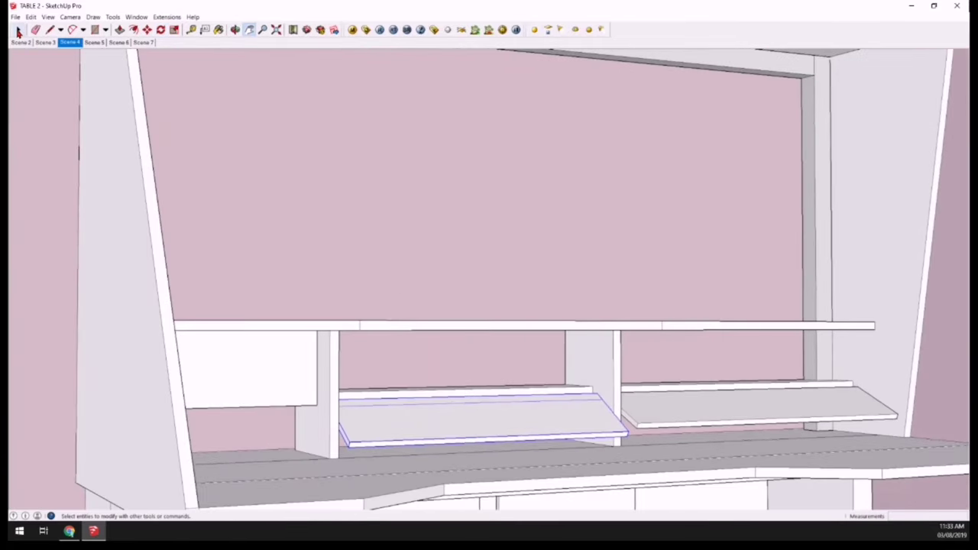
{"action": "left_click", "coordinate": [272, 361]}
{"action": "left_click", "coordinate": [160, 29]}
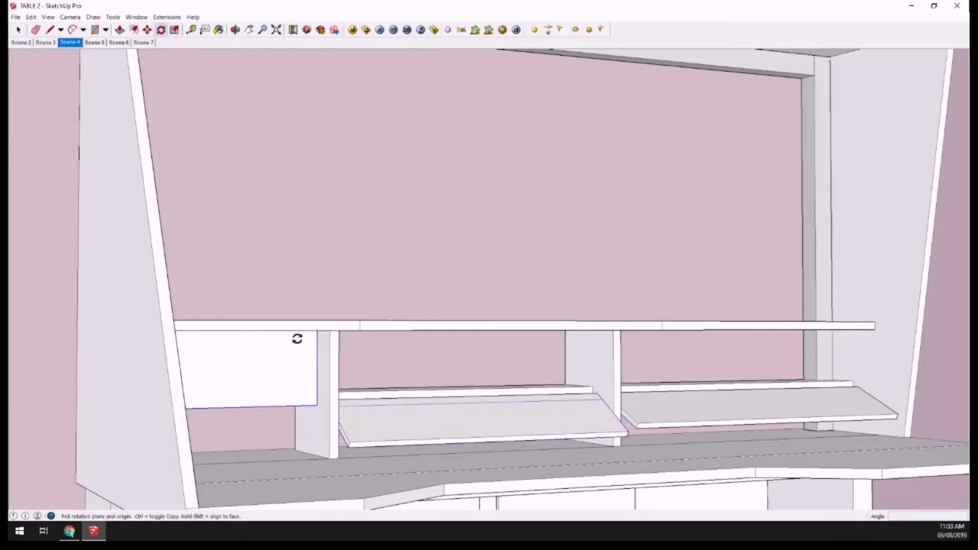
{"action": "left_click", "coordinate": [318, 402]}
{"action": "left_click", "coordinate": [319, 338]}
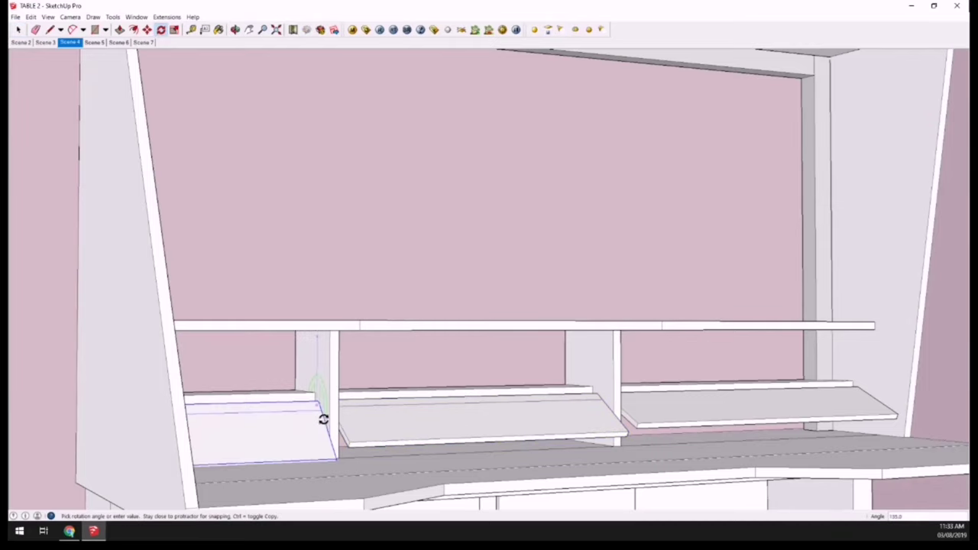
{"action": "left_click", "coordinate": [323, 420]}
{"action": "key", "text": "o"}
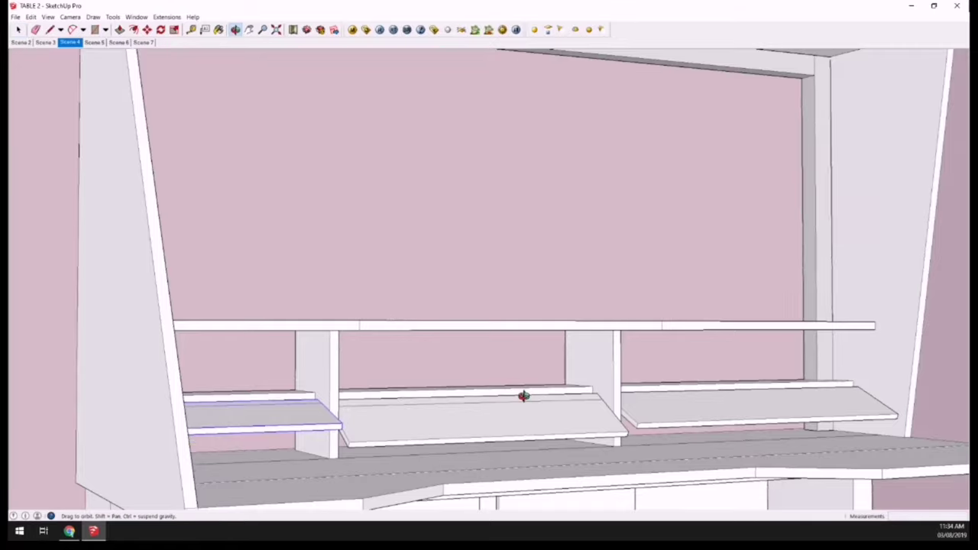
{"action": "left_click_drag", "start_coordinate": [523, 396], "coordinate": [399, 402]}
- View the Scene 5 cord-hole close-up, then the Scene 6 angled cabinet view
{"action": "scroll", "coordinate": [387, 397], "scroll_direction": "down", "scroll_amount": 1}
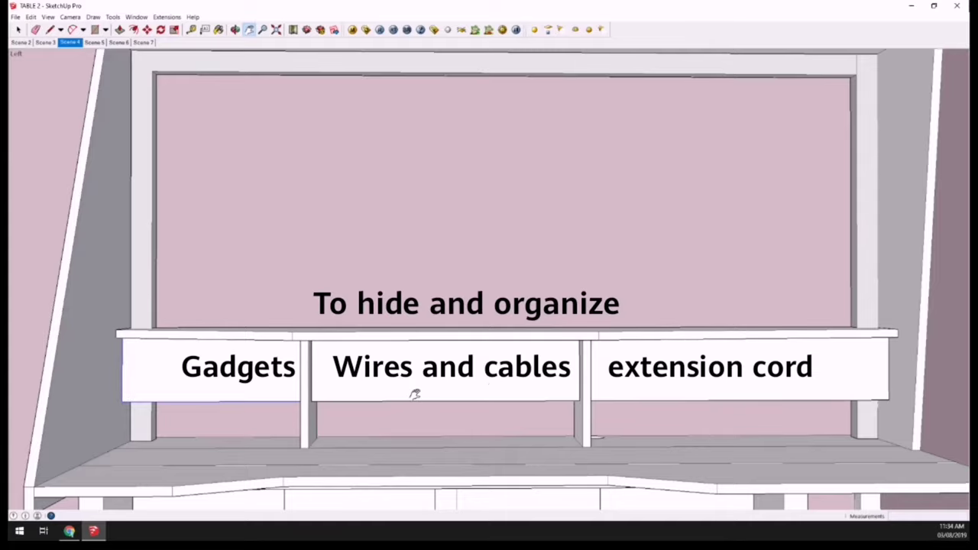
{"action": "left_click", "coordinate": [95, 43]}
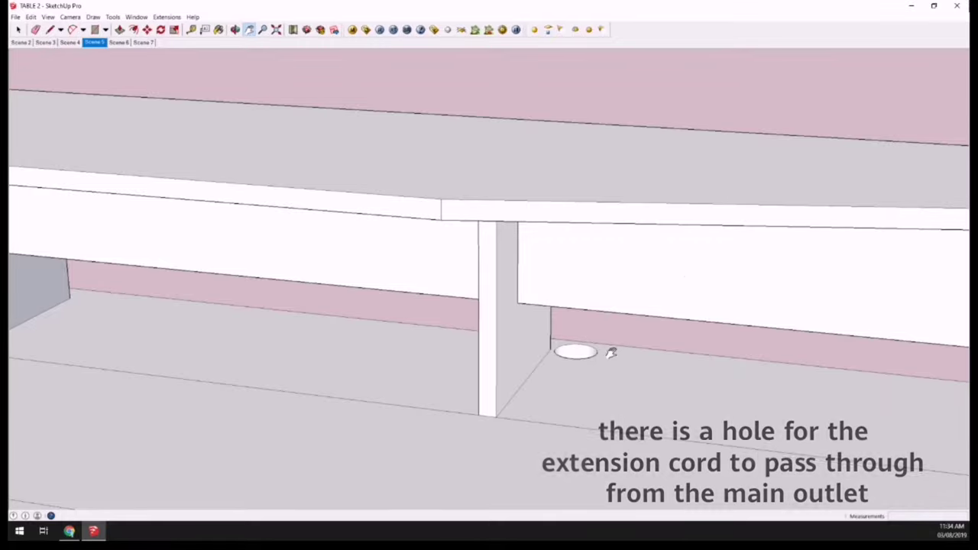
{"action": "left_click", "coordinate": [121, 43]}
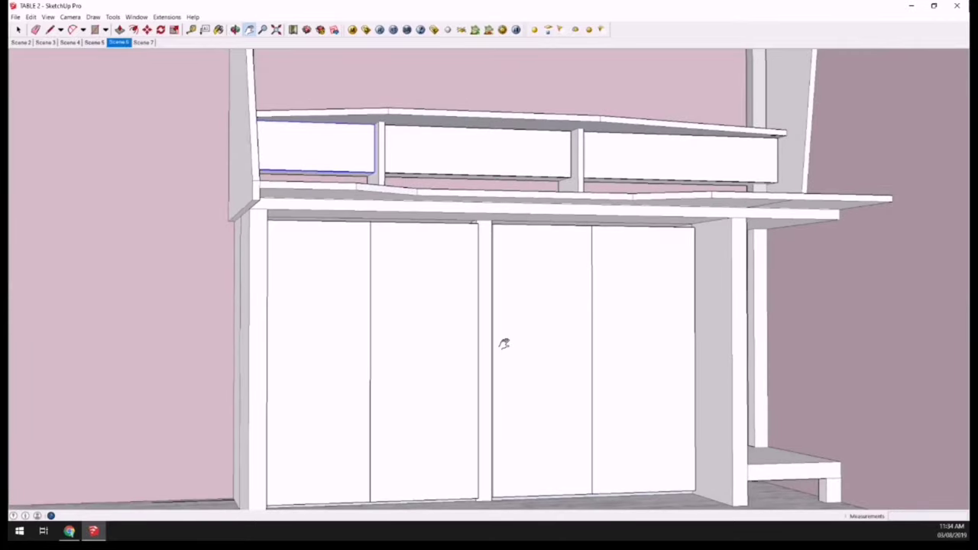
- Swing the rightmost lower cabinet door open about its bottom hinge edge
{"action": "middle_click_drag", "start_coordinate": [528, 339], "coordinate": [625, 353]}
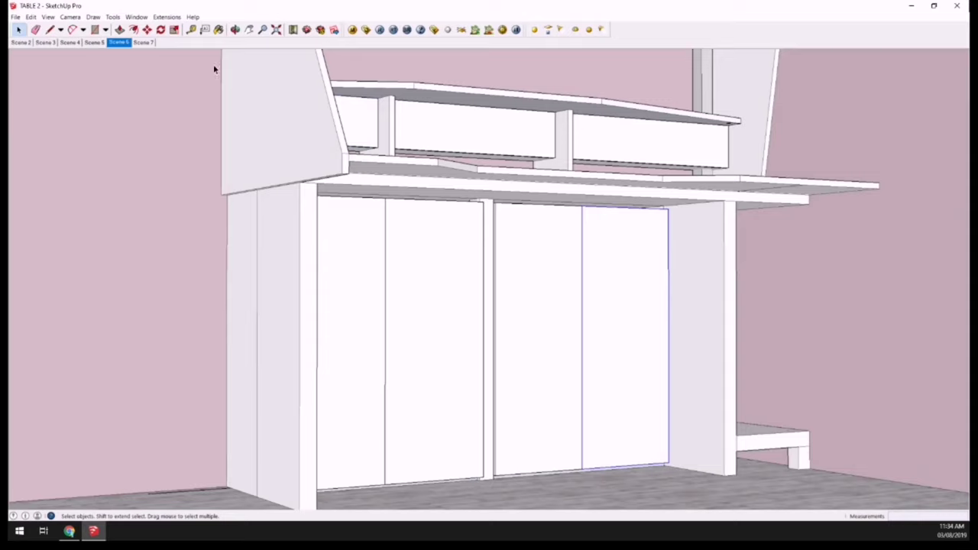
{"action": "left_click", "coordinate": [161, 30]}
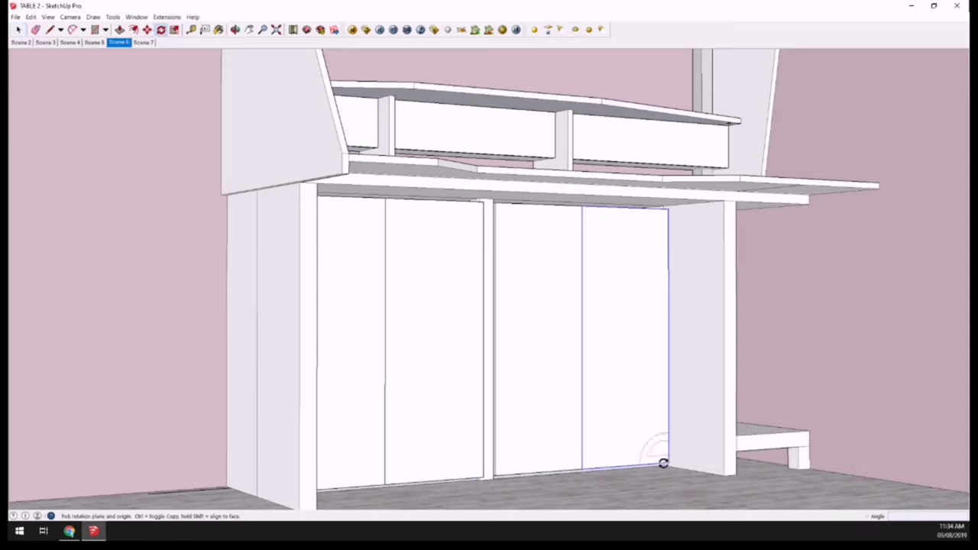
{"action": "left_click_drag", "start_coordinate": [664, 464], "coordinate": [617, 469]}
{"action": "left_click", "coordinate": [581, 471]}
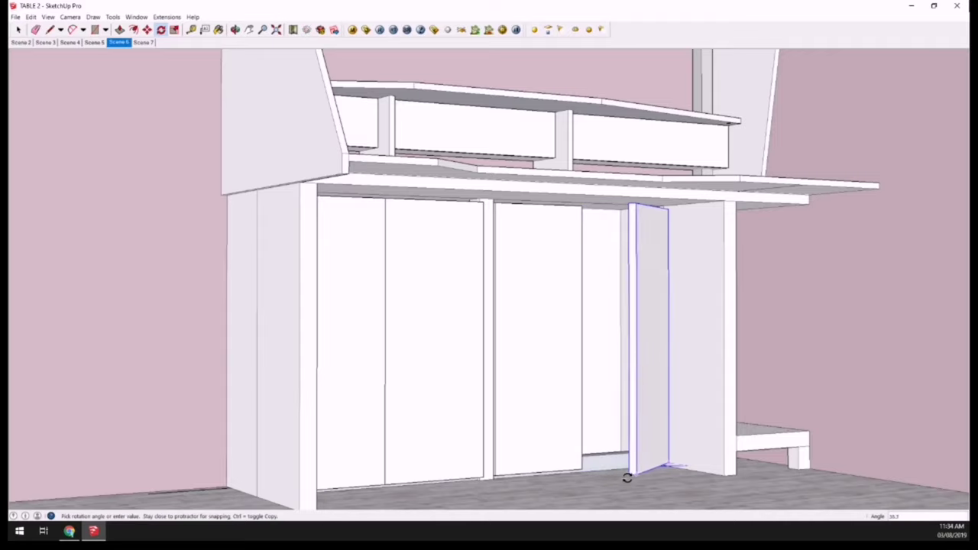
{"action": "left_click", "coordinate": [712, 482]}
{"action": "key", "text": "space"}
- Swing the second door from the right open too, exposing the compartment
{"action": "left_click", "coordinate": [581, 432]}
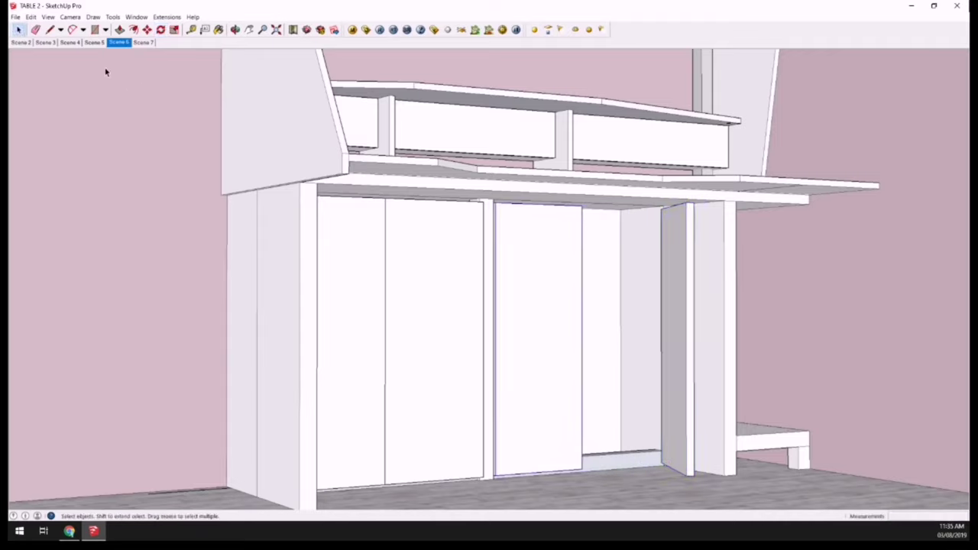
{"action": "left_click", "coordinate": [161, 29]}
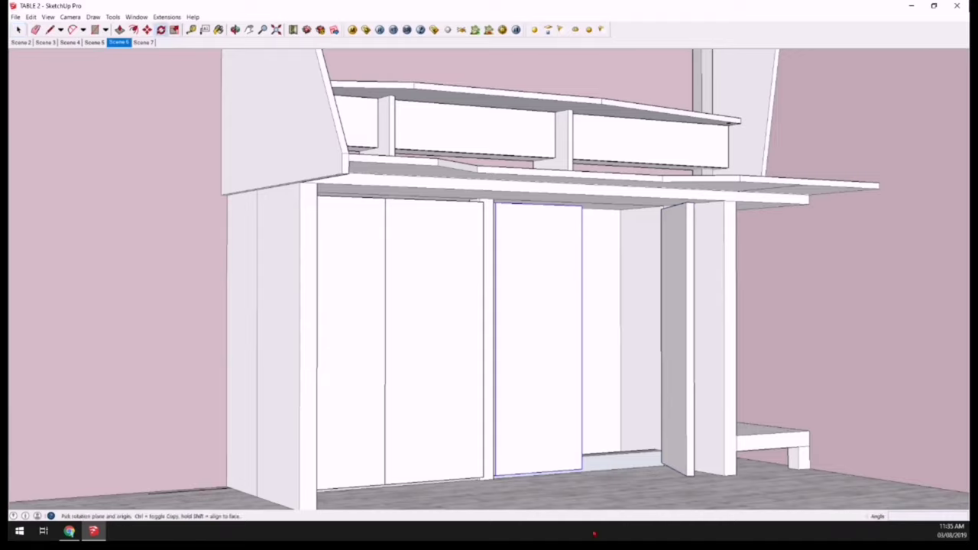
{"action": "left_click", "coordinate": [497, 479]}
{"action": "left_click", "coordinate": [581, 472]}
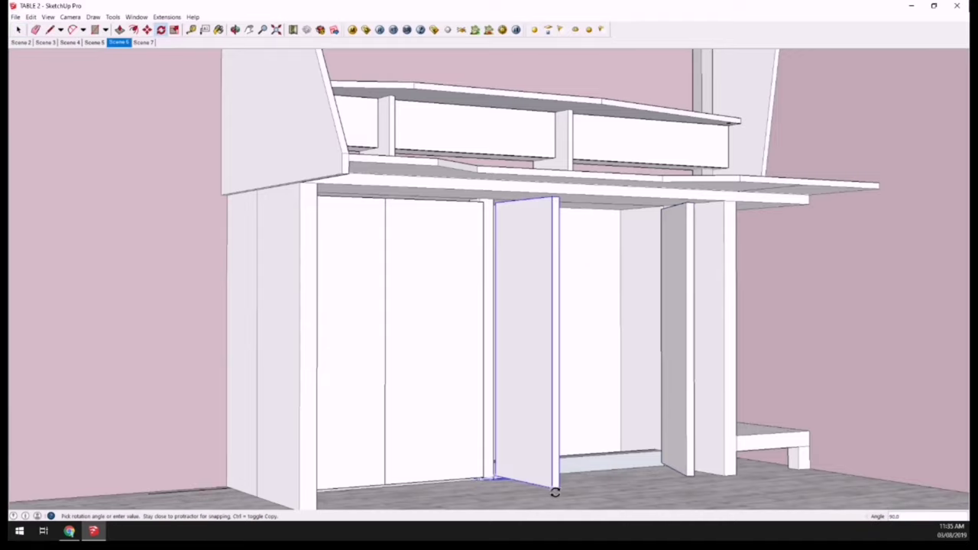
{"action": "left_click", "coordinate": [531, 492]}
{"action": "mouse_move", "coordinate": [629, 465]}
{"action": "middle_mouse_down"}
{"action": "mouse_move", "coordinate": [496, 469]}
{"action": "mouse_move", "coordinate": [528, 417]}
{"action": "mouse_move", "coordinate": [570, 420]}
{"action": "middle_mouse_up"}
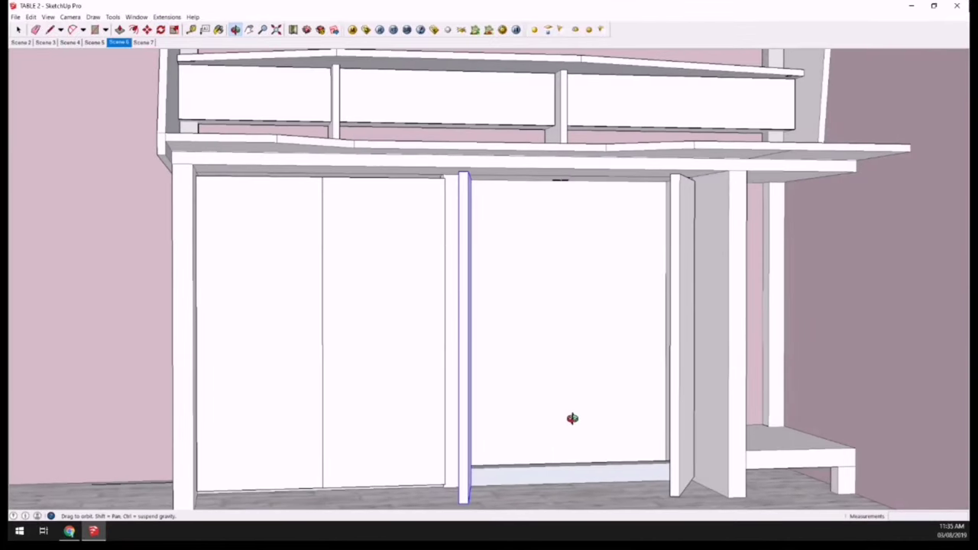
{"action": "key", "text": "space"}
- Hide the back panel behind the open doors and inspect the two wall outlets below the desktop
{"action": "left_click", "coordinate": [554, 222]}
{"action": "key", "text": "Delete"}
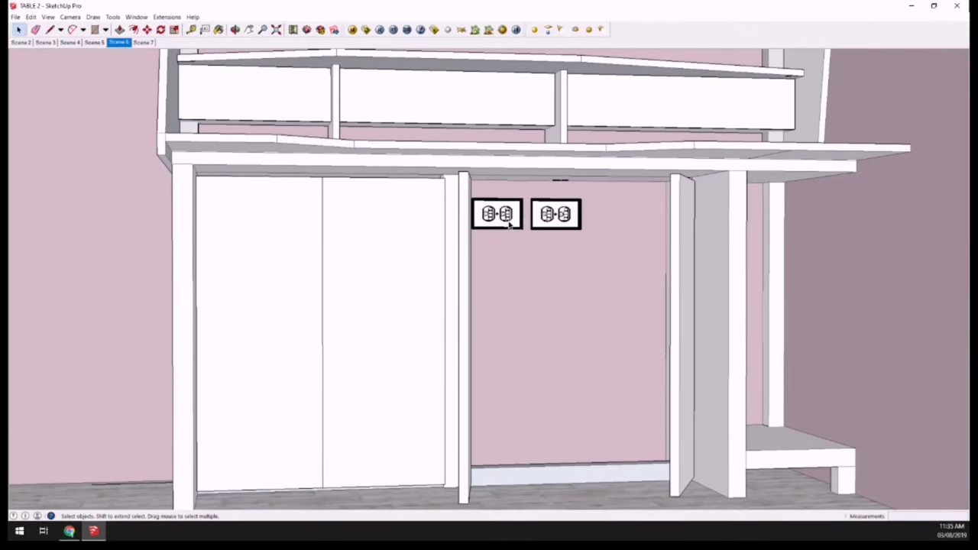
{"action": "scroll", "coordinate": [547, 197], "scroll_direction": "up", "scroll_amount": 2}
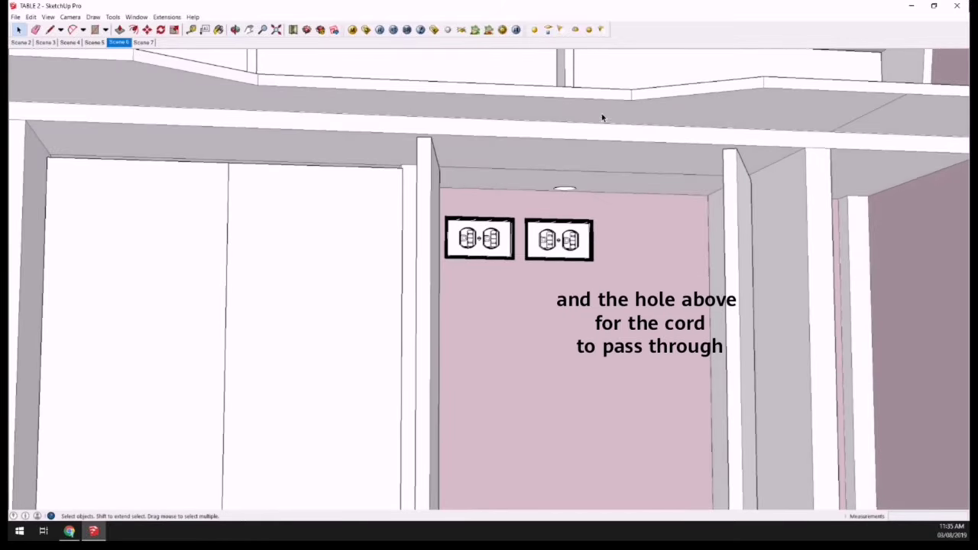
{"action": "mouse_move", "coordinate": [602, 117]}
{"action": "middle_mouse_down"}
{"action": "mouse_move", "coordinate": [585, 173]}
{"action": "mouse_move", "coordinate": [574, 161]}
{"action": "mouse_move", "coordinate": [589, 167]}
{"action": "mouse_move", "coordinate": [555, 179]}
{"action": "mouse_move", "coordinate": [605, 140]}
{"action": "middle_mouse_up"}
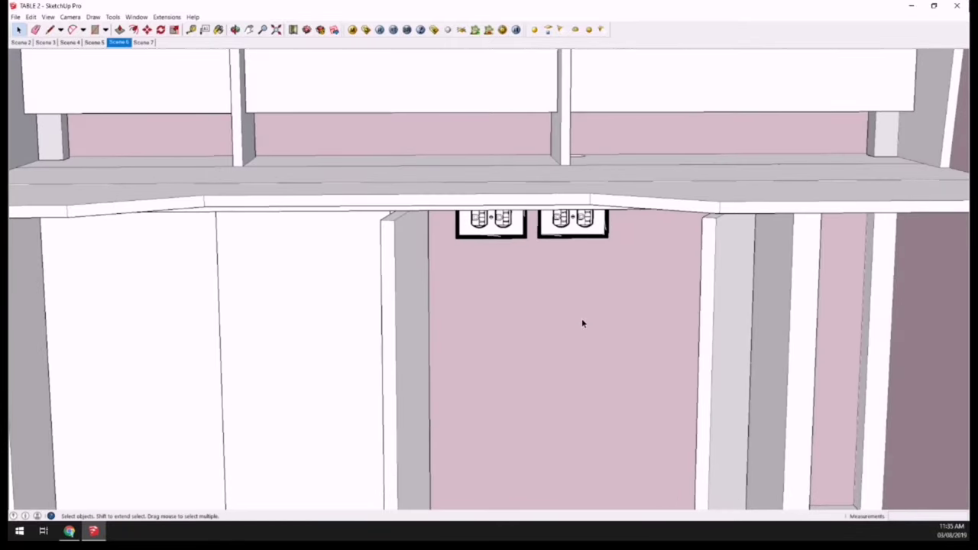
{"action": "middle_click_drag", "start_coordinate": [513, 391], "coordinate": [576, 290], "text": "shift"}
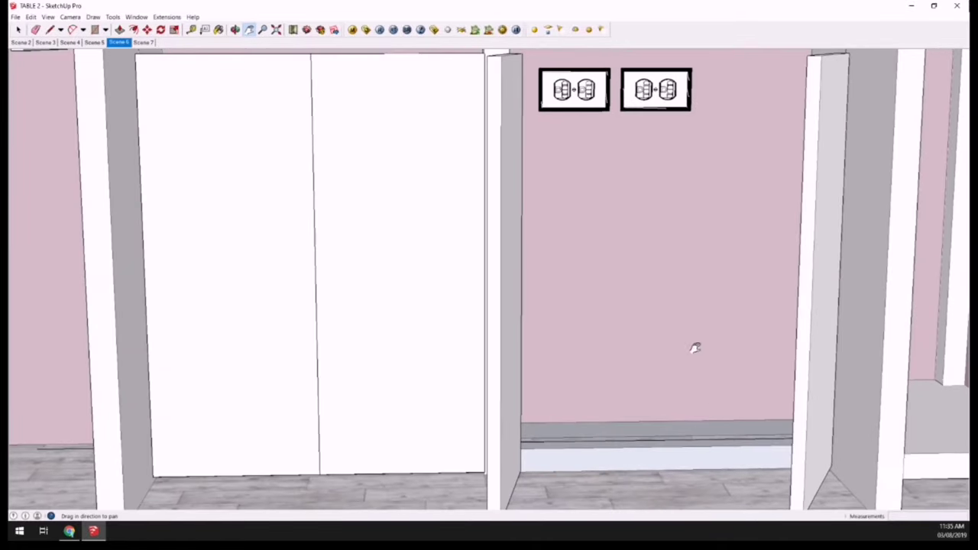
{"action": "scroll", "coordinate": [588, 263], "scroll_direction": "down", "scroll_amount": 2}
{"action": "scroll", "coordinate": [561, 279], "scroll_direction": "down", "scroll_amount": 1}
{"action": "scroll", "coordinate": [561, 280], "scroll_direction": "down", "scroll_amount": 2}
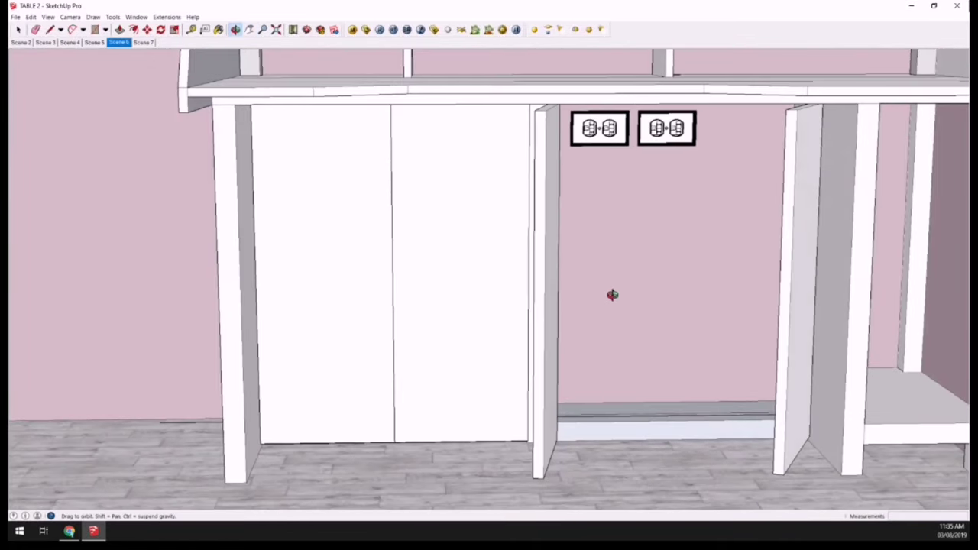
{"action": "middle_click_drag", "start_coordinate": [612, 295], "coordinate": [588, 291]}
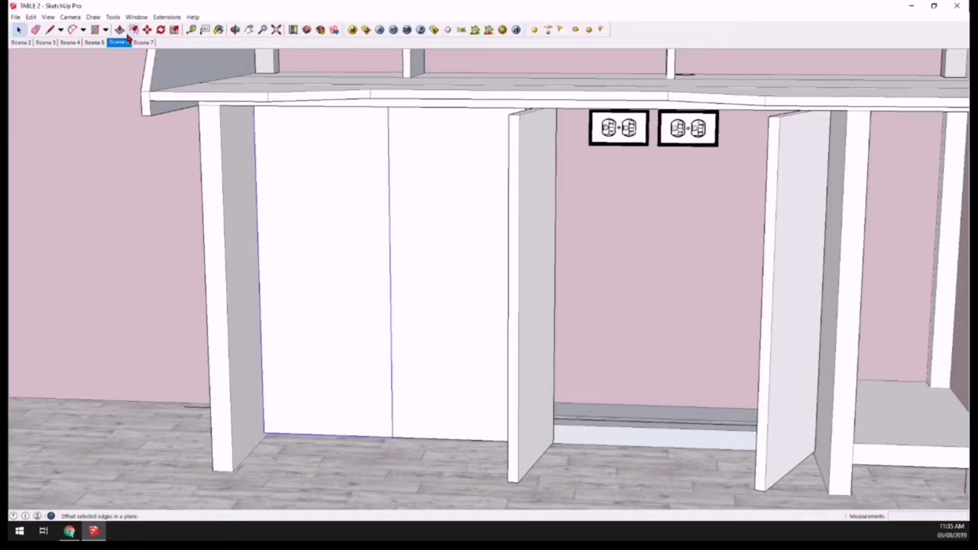
- Swing a lower cabinet door open around its bottom corner to show the storage
{"action": "left_click", "coordinate": [160, 29]}
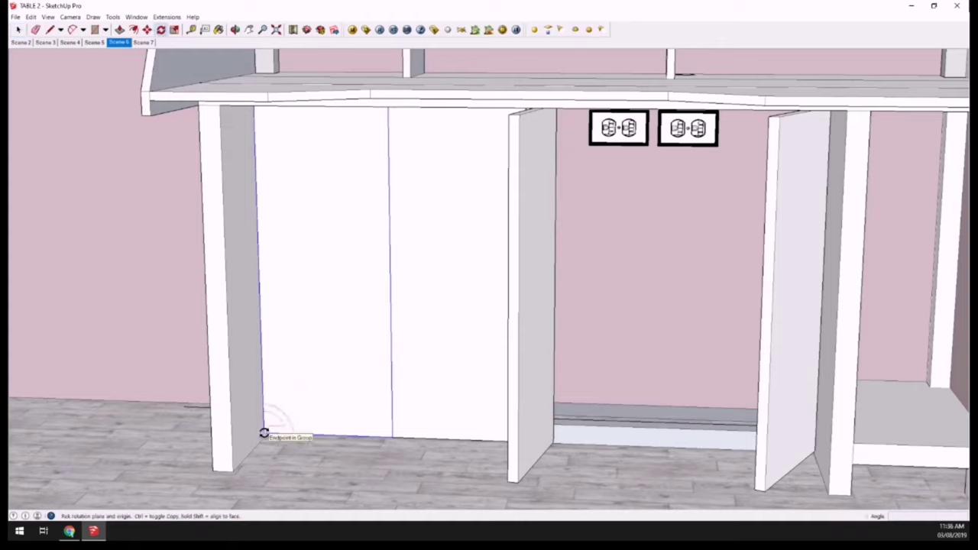
{"action": "left_click_drag", "start_coordinate": [265, 434], "coordinate": [298, 434]}
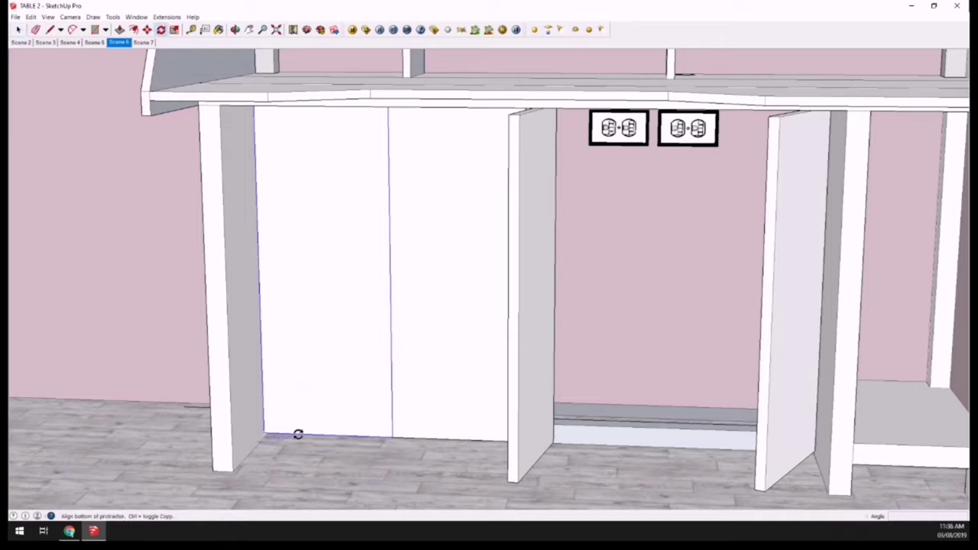
{"action": "left_click", "coordinate": [387, 440]}
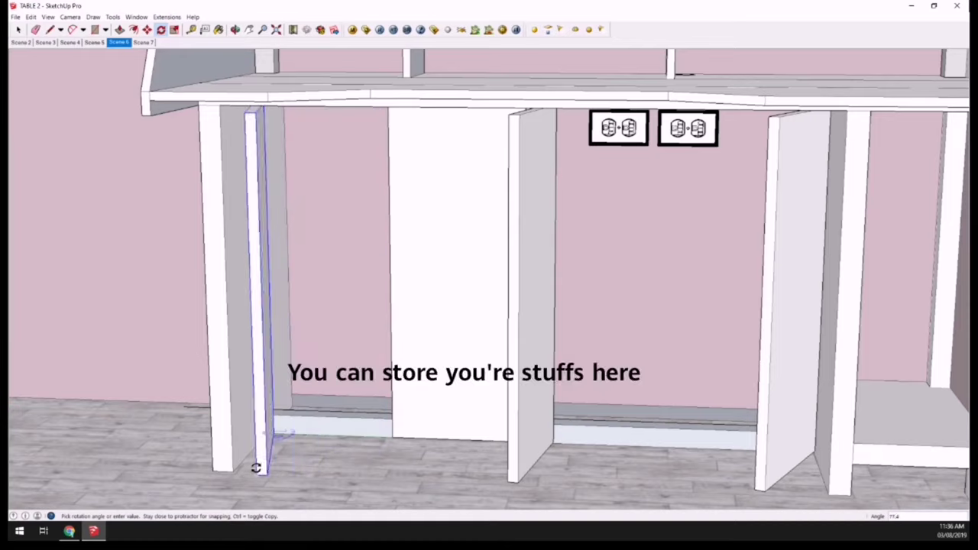
{"action": "left_click", "coordinate": [256, 468]}
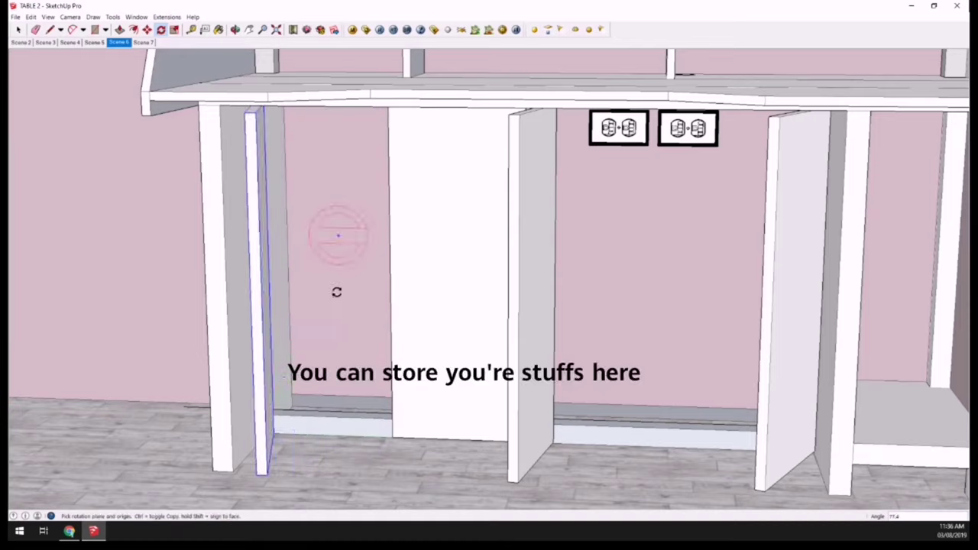
- Undo the door rotations so all doors are closed, then show the Scene 7 close-up
{"action": "key", "text": "ctrl+z"}
{"action": "key", "text": "ctrl+z"}
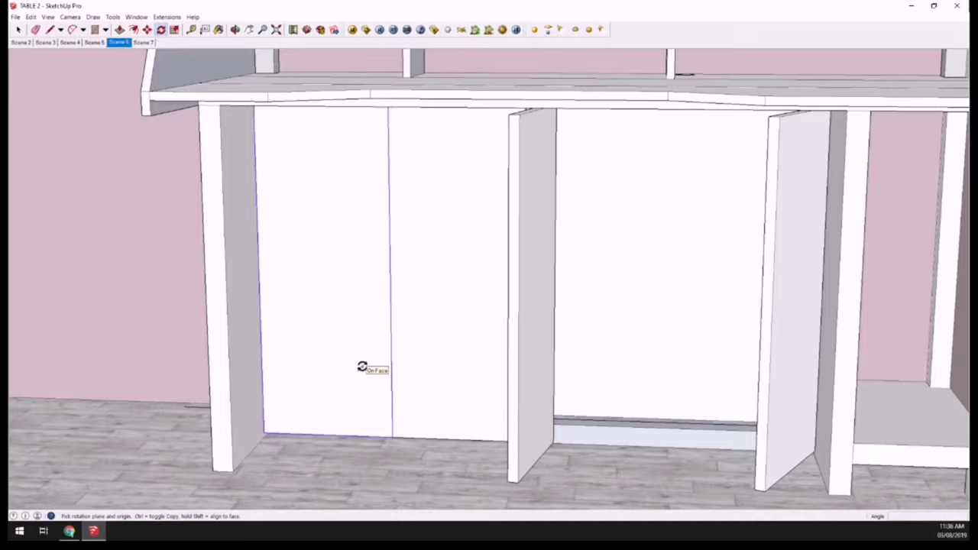
{"action": "key", "text": "ctrl+z"}
{"action": "key", "text": "ctrl+z"}
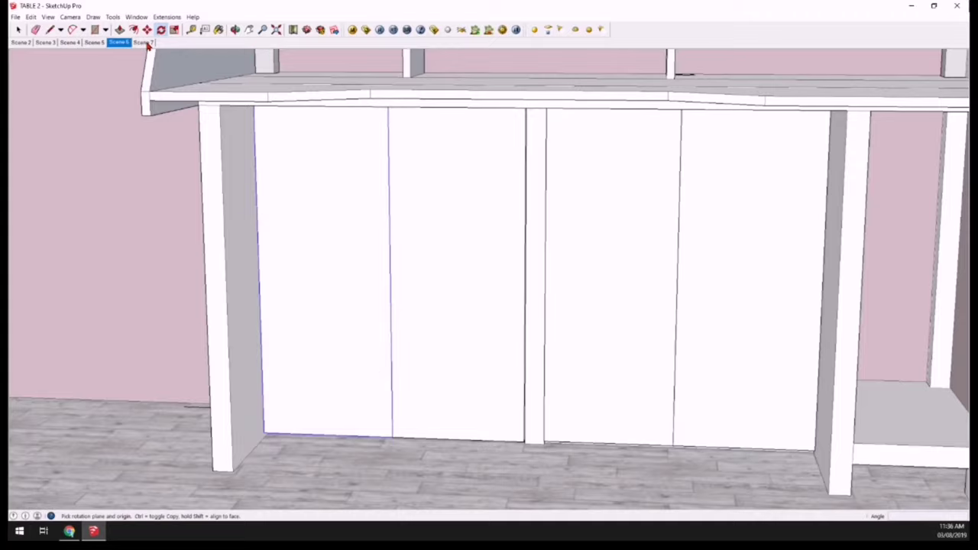
{"action": "left_click", "coordinate": [146, 42]}
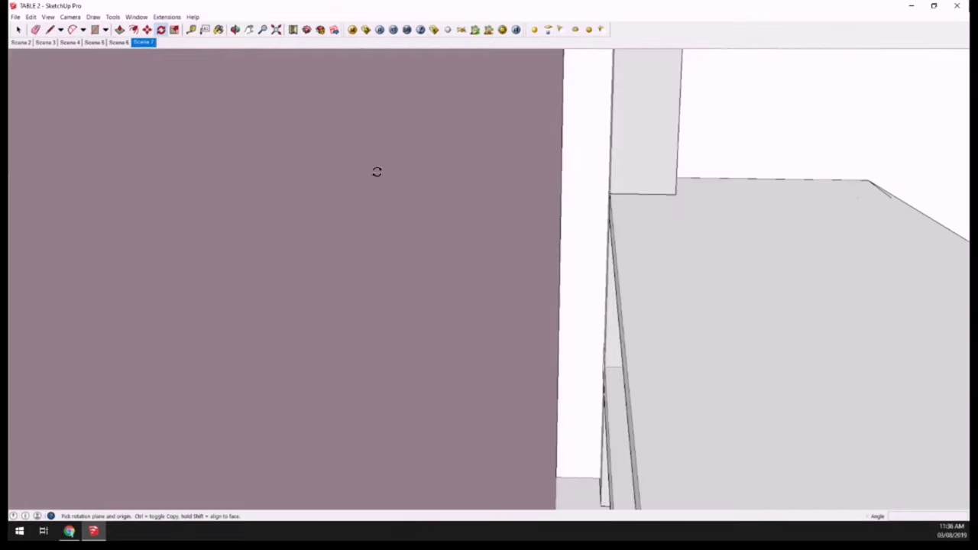
- Return to the Scene 2 full view and orbit to a frontal angle of the hutch
{"action": "key", "text": "space"}
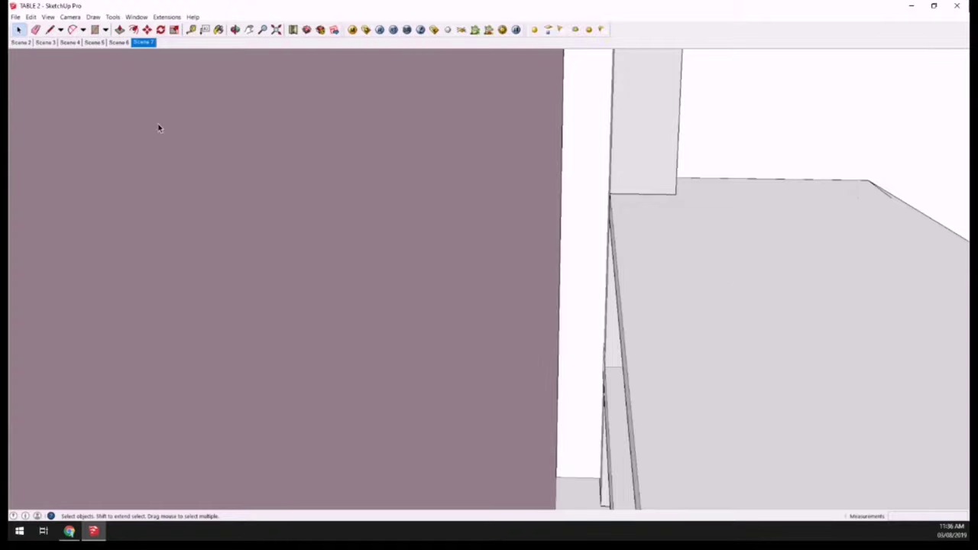
{"action": "left_click", "coordinate": [21, 43]}
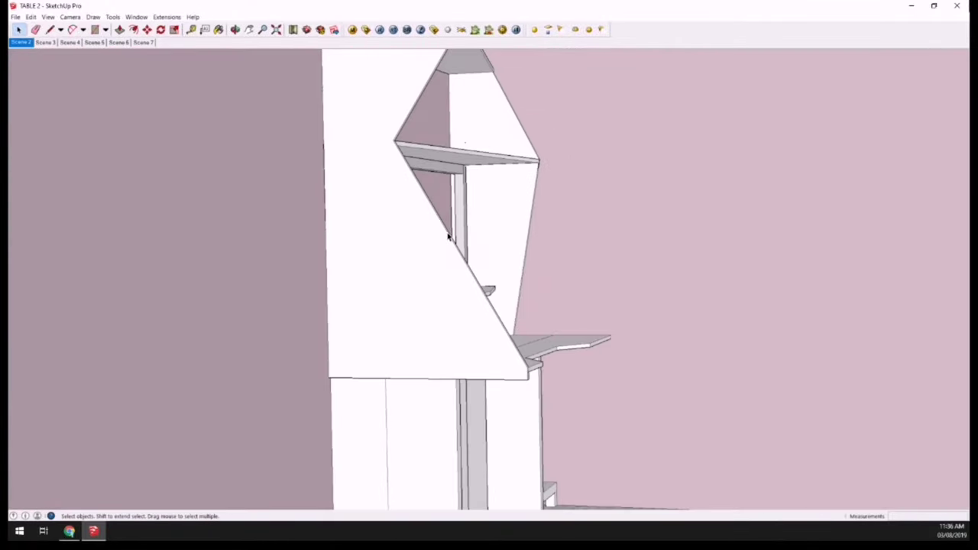
{"action": "mouse_move", "coordinate": [539, 281]}
{"action": "middle_mouse_down"}
{"action": "mouse_move", "coordinate": [489, 317]}
{"action": "mouse_move", "coordinate": [366, 298]}
{"action": "middle_mouse_up"}
- Paint the left side panel, top panel, right side panels and upper shelf with 0137_Black
{"action": "key", "text": "b"}
{"action": "left_click_drag", "start_coordinate": [390, 178], "coordinate": [176, 154]}
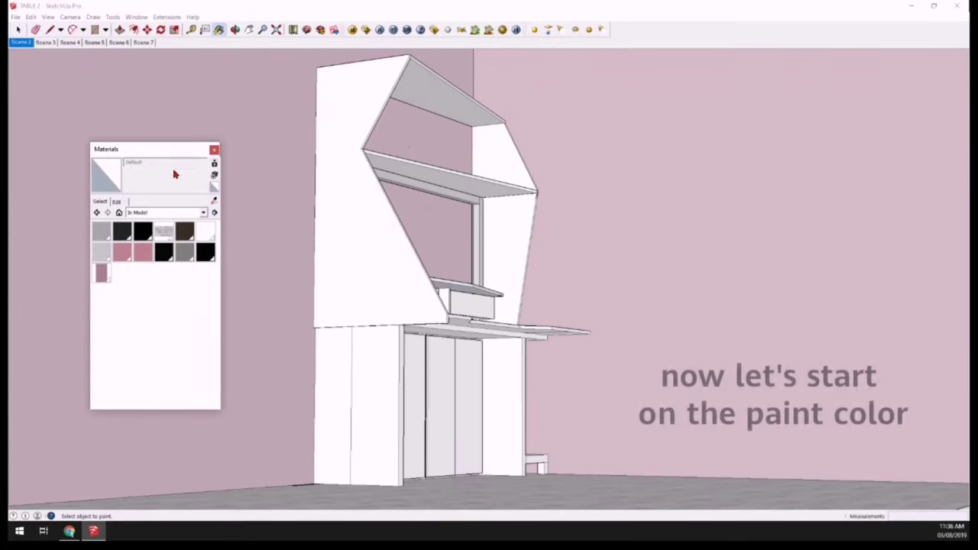
{"action": "left_click", "coordinate": [143, 232]}
{"action": "left_click", "coordinate": [374, 254]}
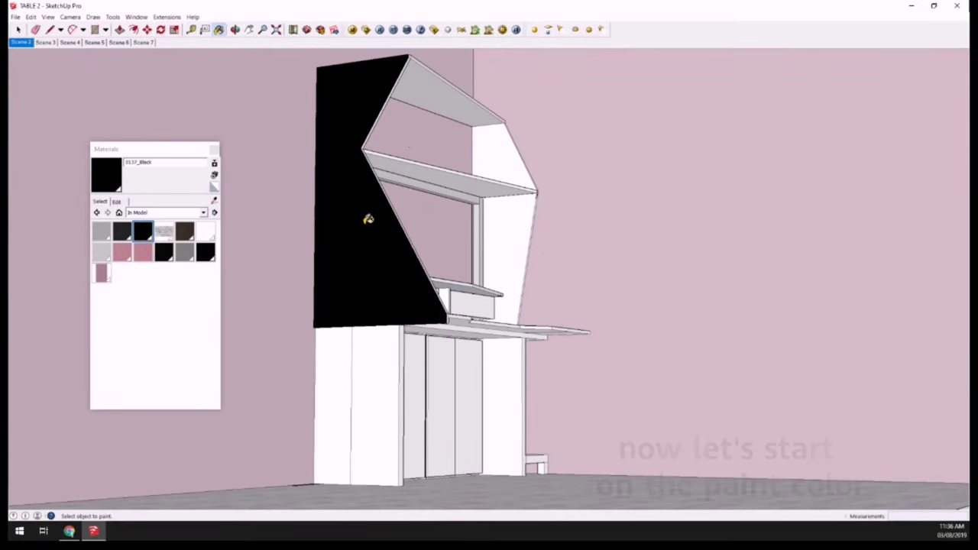
{"action": "mouse_move", "coordinate": [374, 254]}
{"action": "middle_mouse_down"}
{"action": "mouse_move", "coordinate": [409, 72]}
{"action": "mouse_move", "coordinate": [306, 152]}
{"action": "middle_mouse_up"}
{"action": "scroll", "coordinate": [396, 103], "scroll_direction": "up", "scroll_amount": 3}
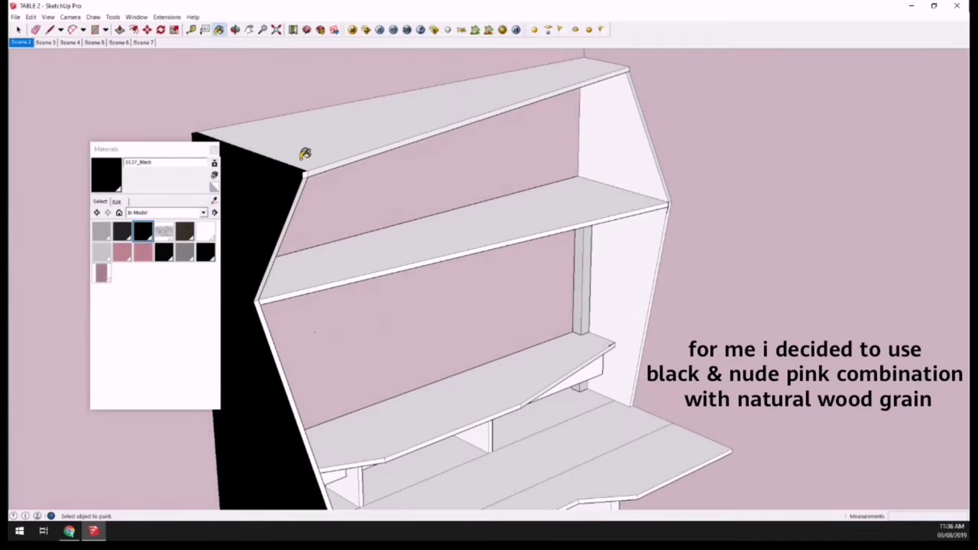
{"action": "left_click", "coordinate": [325, 128]}
{"action": "left_click", "coordinate": [602, 143]}
{"action": "left_click", "coordinate": [616, 314]}
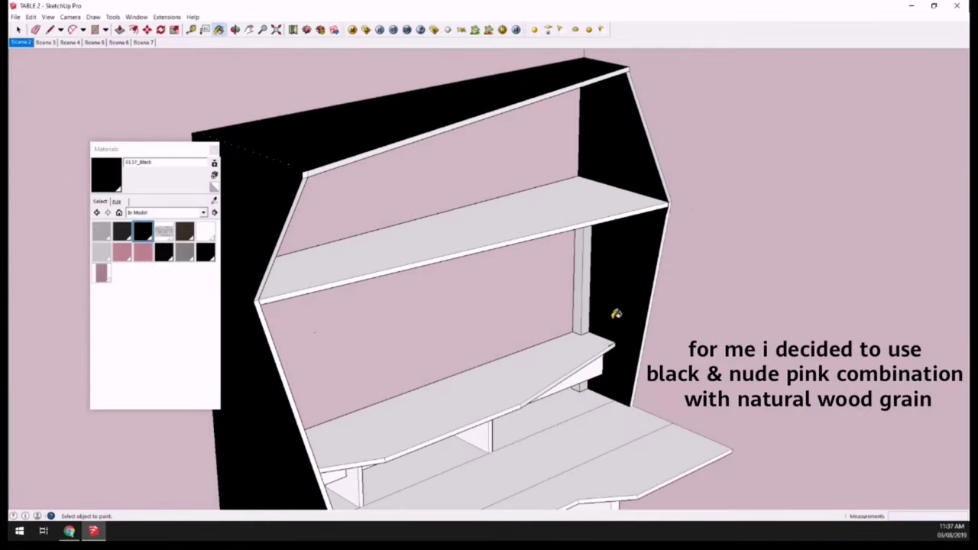
{"action": "left_click", "coordinate": [585, 195]}
- Paint the left inner side panels, the shelf's front face and its top edge strip black
{"action": "mouse_move", "coordinate": [583, 270]}
{"action": "middle_mouse_down"}
{"action": "mouse_move", "coordinate": [587, 297]}
{"action": "mouse_move", "coordinate": [625, 247]}
{"action": "mouse_move", "coordinate": [496, 354]}
{"action": "mouse_move", "coordinate": [447, 295]}
{"action": "mouse_move", "coordinate": [387, 301]}
{"action": "mouse_move", "coordinate": [361, 234]}
{"action": "mouse_move", "coordinate": [457, 394]}
{"action": "mouse_move", "coordinate": [507, 339]}
{"action": "middle_mouse_up"}
{"action": "key", "text": "b"}
{"action": "left_click", "coordinate": [319, 207]}
{"action": "left_click", "coordinate": [315, 236]}
{"action": "left_click", "coordinate": [535, 330]}
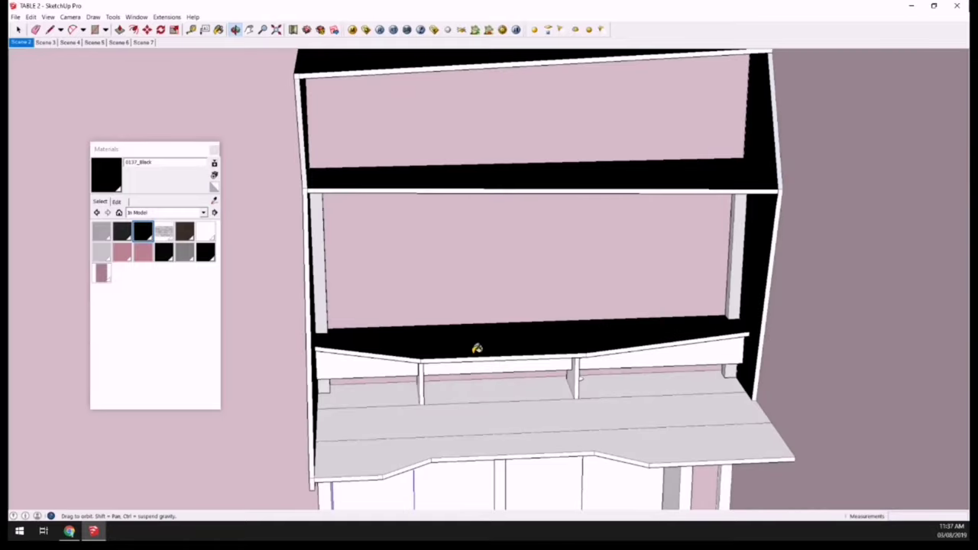
{"action": "scroll", "coordinate": [456, 367], "scroll_direction": "up", "scroll_amount": 3}
{"action": "mouse_move", "coordinate": [456, 366]}
{"action": "middle_mouse_down"}
{"action": "mouse_move", "coordinate": [483, 299]}
{"action": "mouse_move", "coordinate": [519, 247]}
{"action": "middle_mouse_up"}
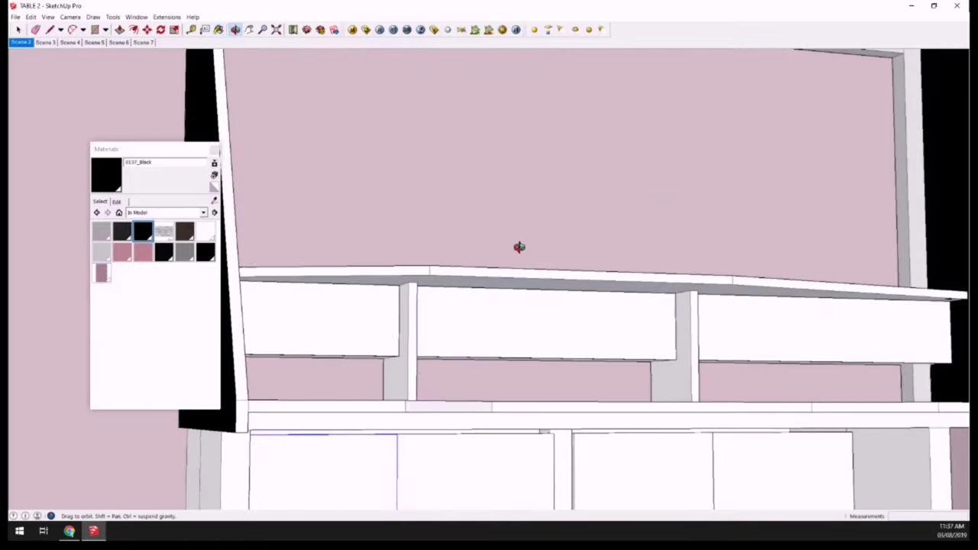
{"action": "left_click", "coordinate": [408, 275]}
- Paint the inner and side faces of the shelf dividers black
{"action": "mouse_move", "coordinate": [736, 327]}
{"action": "middle_mouse_down"}
{"action": "mouse_move", "coordinate": [684, 364]}
{"action": "mouse_move", "coordinate": [535, 371]}
{"action": "middle_mouse_up"}
{"action": "left_click", "coordinate": [393, 377]}
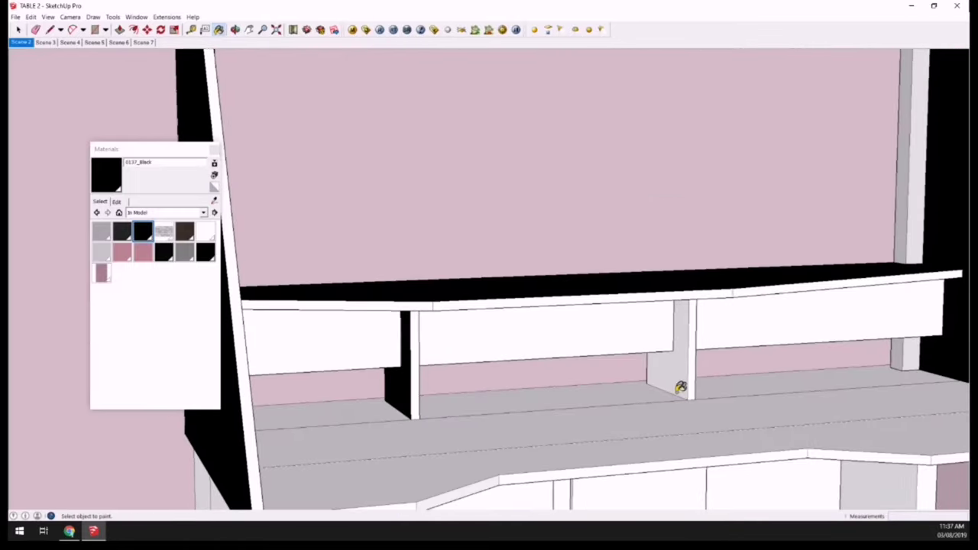
{"action": "left_click", "coordinate": [671, 382]}
{"action": "middle_click_drag", "start_coordinate": [883, 369], "coordinate": [400, 367]}
{"action": "left_click", "coordinate": [386, 369]}
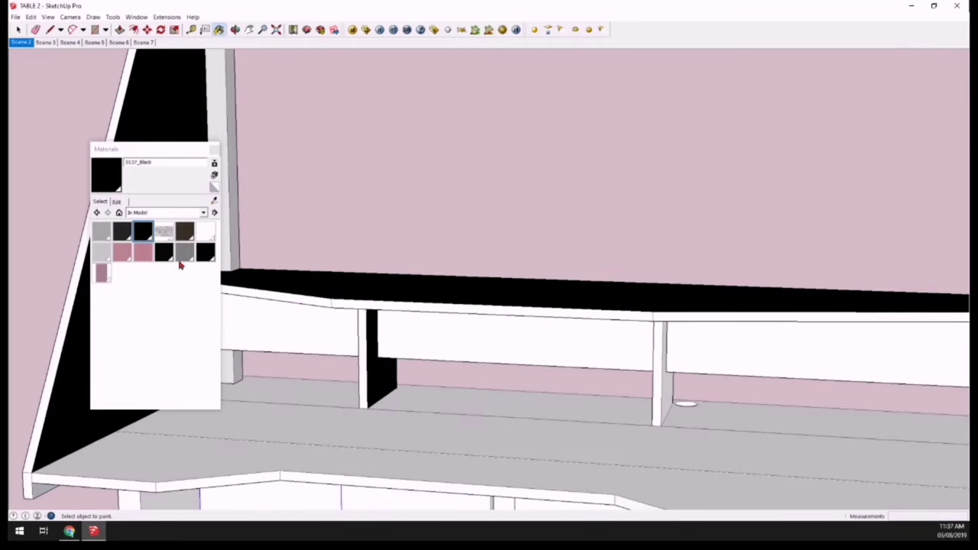
- Resize the materials list, orbit around the desk, and paint the vertical post black
{"action": "left_click_drag", "start_coordinate": [195, 411], "coordinate": [194, 262]}
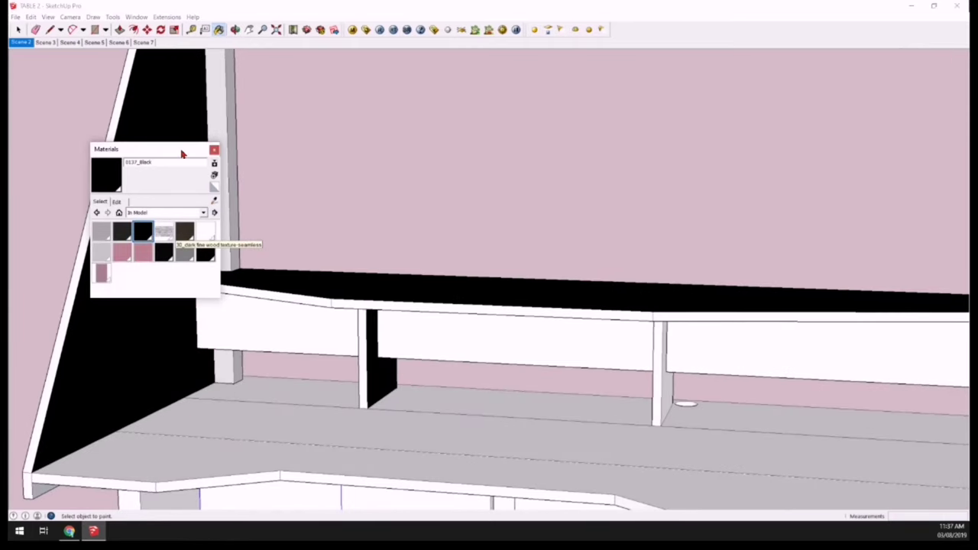
{"action": "left_click_drag", "start_coordinate": [183, 151], "coordinate": [471, 115]}
{"action": "middle_click_drag", "start_coordinate": [117, 454], "coordinate": [68, 451]}
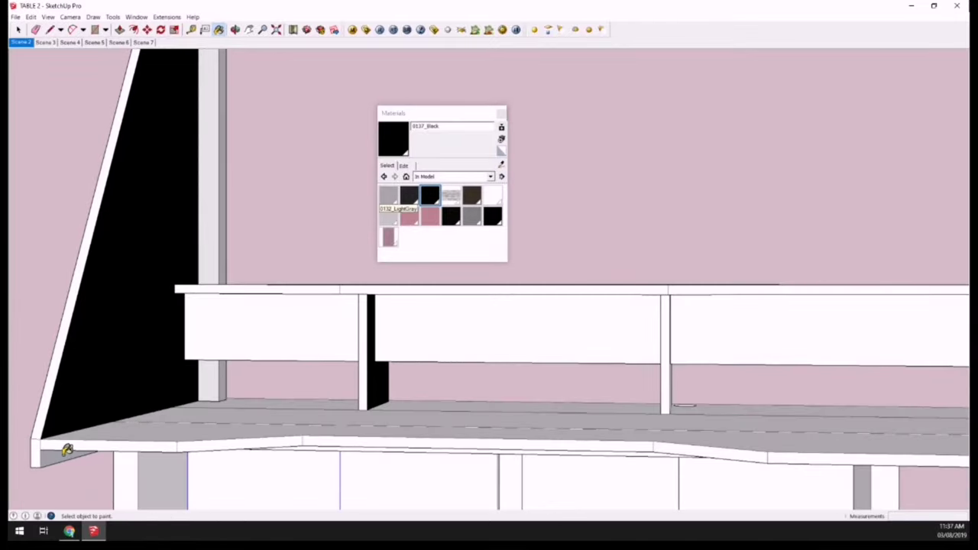
{"action": "middle_click_drag", "start_coordinate": [242, 462], "coordinate": [283, 434]}
{"action": "mouse_move", "coordinate": [309, 408]}
{"action": "middle_mouse_down"}
{"action": "mouse_move", "coordinate": [319, 422]}
{"action": "mouse_move", "coordinate": [659, 328]}
{"action": "mouse_move", "coordinate": [871, 345]}
{"action": "middle_mouse_up"}
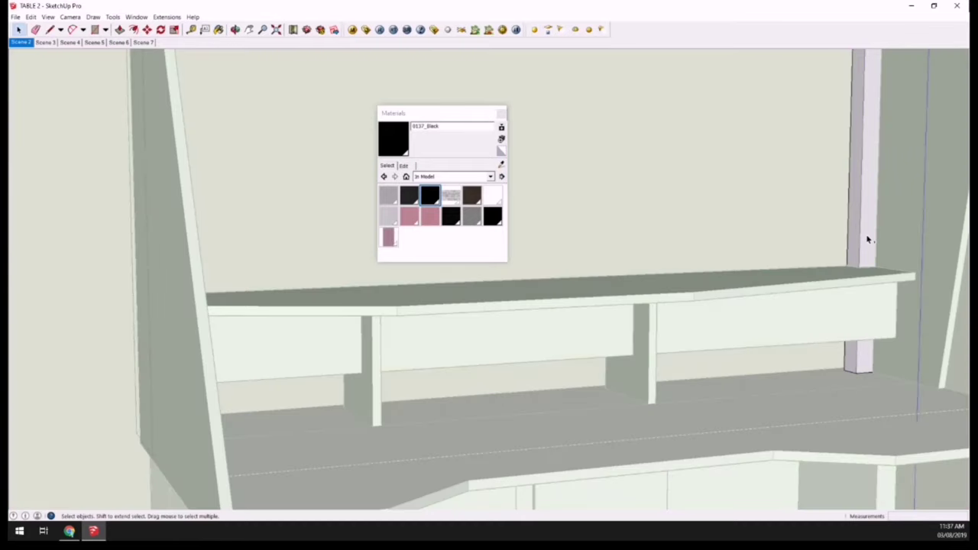
{"action": "key", "text": "b"}
{"action": "left_click", "coordinate": [869, 231]}
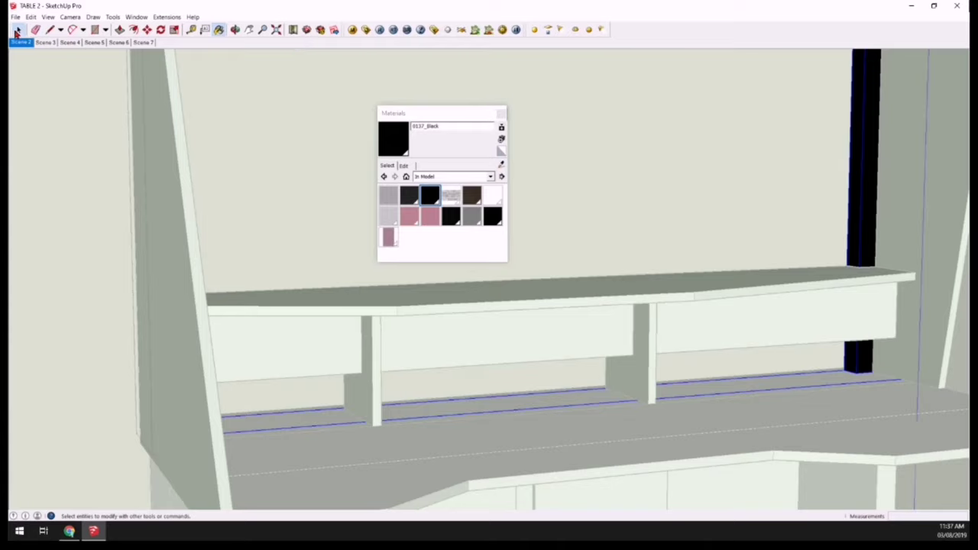
- From Scene 2, paint the left, middle and right drawer fronts black
{"action": "left_click", "coordinate": [16, 30]}
{"action": "left_click", "coordinate": [21, 42]}
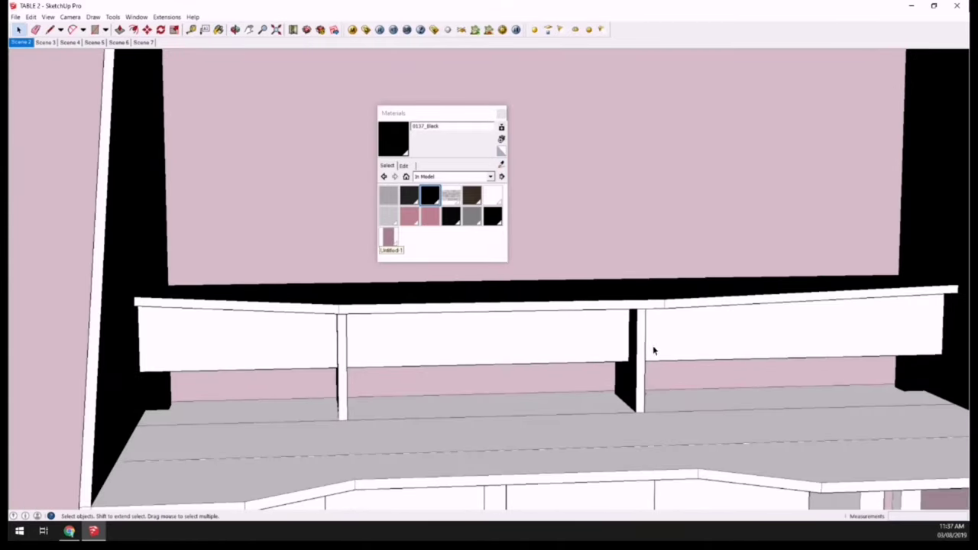
{"action": "middle_click_drag", "start_coordinate": [411, 358], "coordinate": [403, 356]}
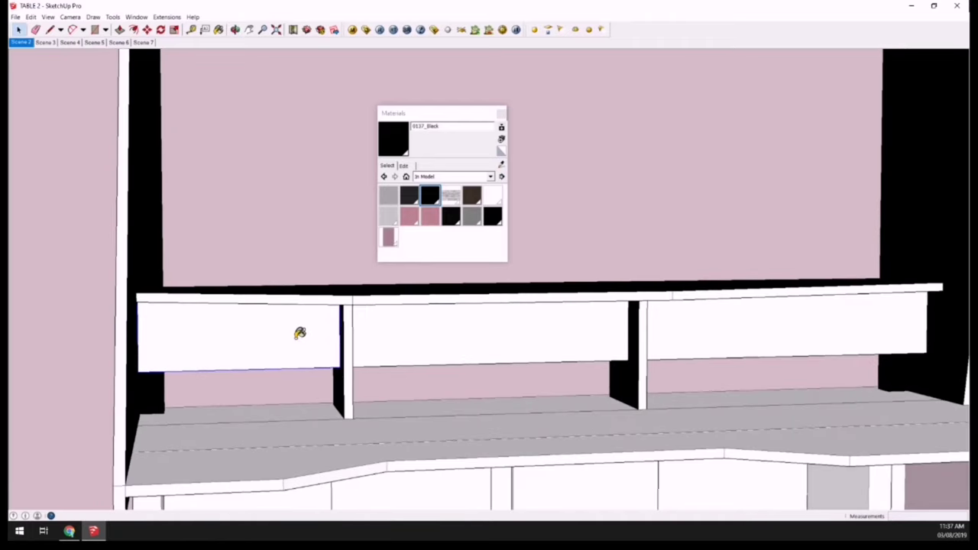
{"action": "left_click", "coordinate": [300, 334]}
{"action": "left_click", "coordinate": [432, 334]}
{"action": "left_click", "coordinate": [691, 332]}
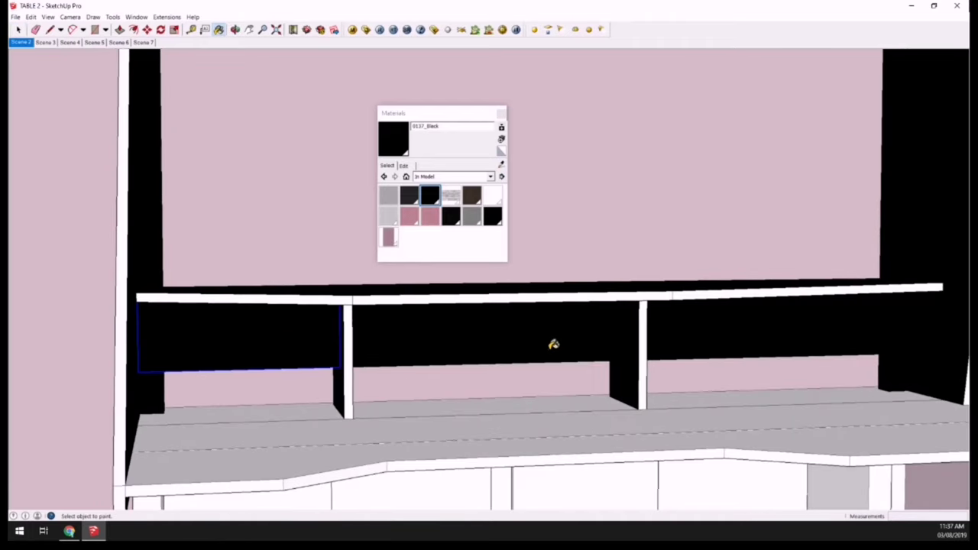
- Paint the desk front edge and its right extension black, then view the whole hutch
{"action": "mouse_move", "coordinate": [553, 362]}
{"action": "middle_mouse_down"}
{"action": "mouse_move", "coordinate": [470, 454]}
{"action": "mouse_move", "coordinate": [477, 439]}
{"action": "middle_mouse_up"}
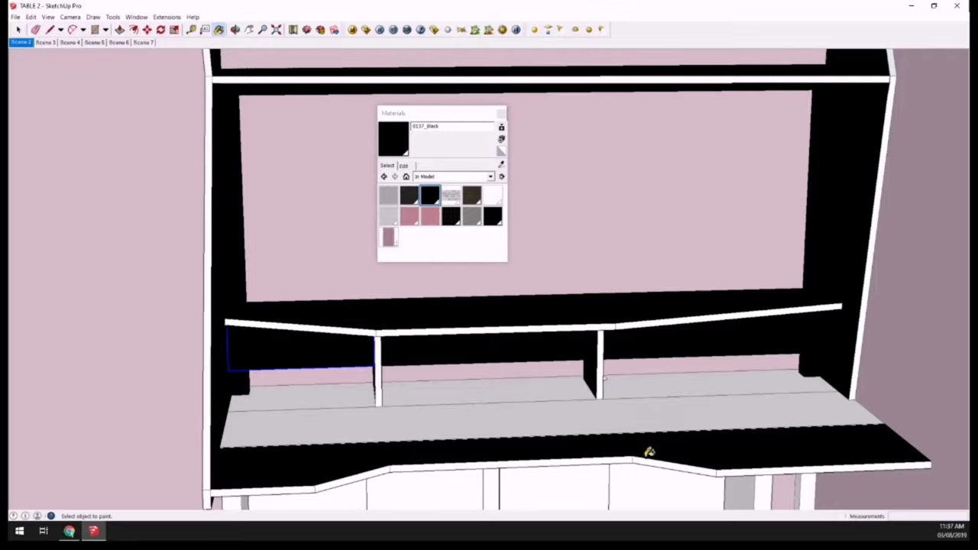
{"action": "middle_click_drag", "start_coordinate": [649, 451], "coordinate": [659, 333]}
{"action": "left_click", "coordinate": [831, 368]}
{"action": "left_click", "coordinate": [812, 374]}
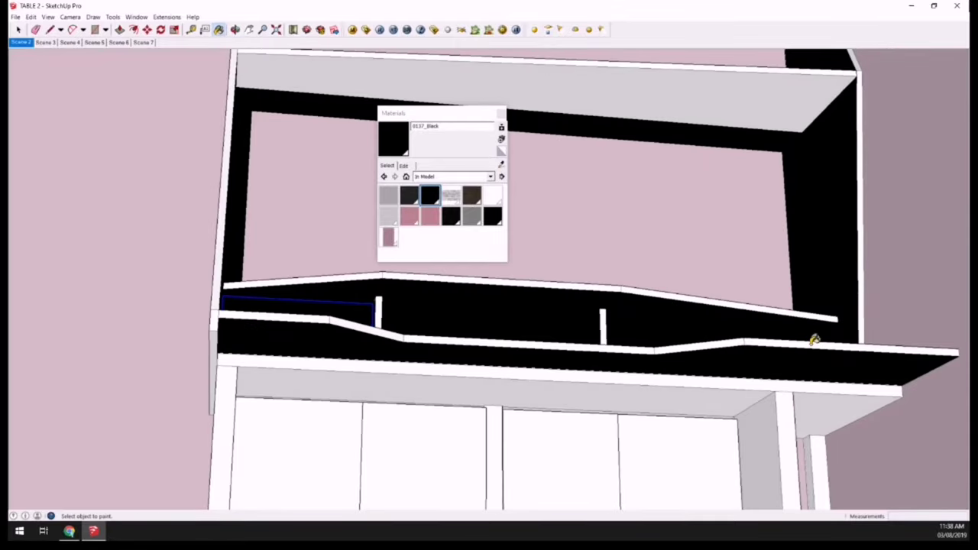
{"action": "mouse_move", "coordinate": [799, 375]}
{"action": "middle_mouse_down"}
{"action": "mouse_move", "coordinate": [714, 404]}
{"action": "mouse_move", "coordinate": [530, 305]}
{"action": "mouse_move", "coordinate": [540, 434]}
{"action": "middle_mouse_up"}
{"action": "scroll", "coordinate": [540, 434], "scroll_direction": "down", "scroll_amount": 3}
{"action": "mouse_move", "coordinate": [530, 299]}
{"action": "middle_mouse_down"}
{"action": "mouse_move", "coordinate": [559, 343]}
{"action": "mouse_move", "coordinate": [573, 344]}
{"action": "middle_mouse_up"}
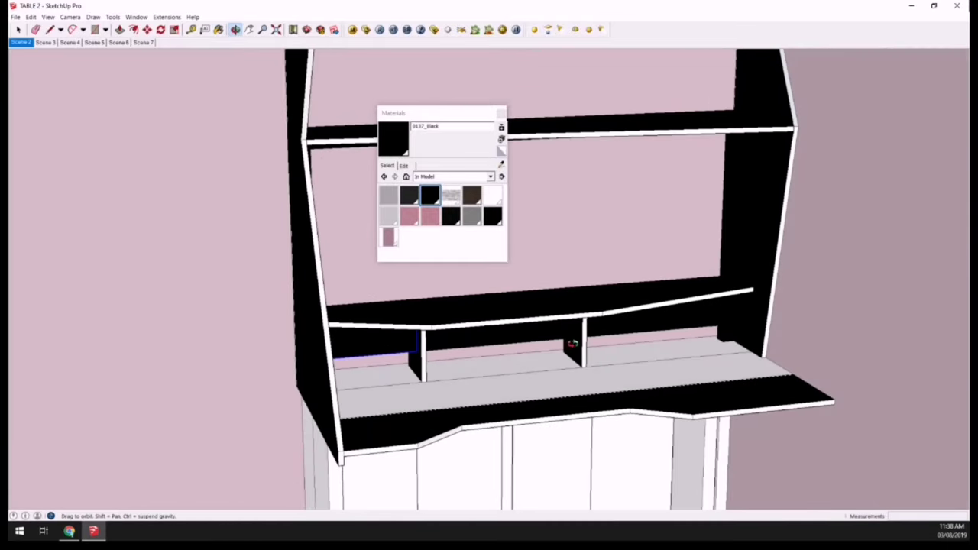
{"action": "left_click_drag", "start_coordinate": [463, 113], "coordinate": [209, 103]}
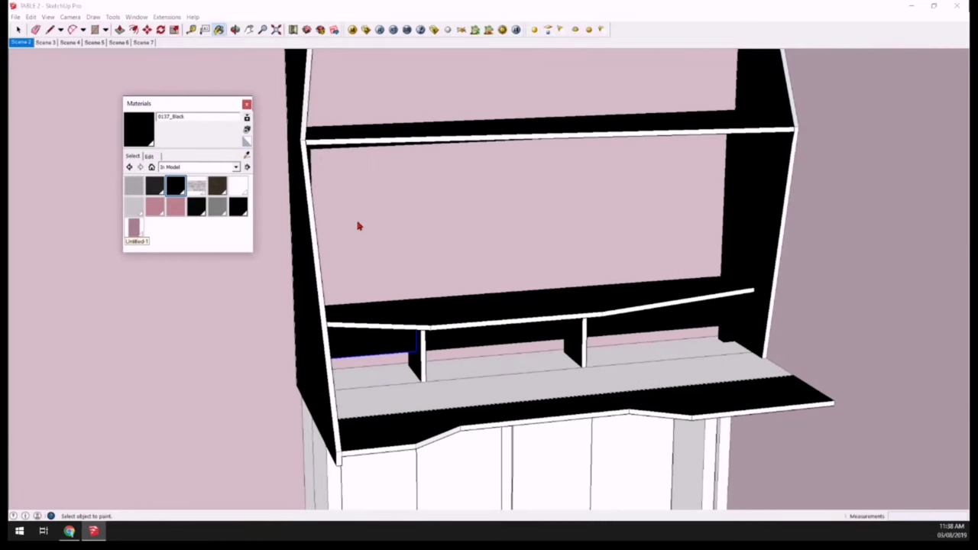
- With the pink Untitled-1 material, paint the shelf front edges, right side edge, shelf tops and desktop
{"action": "left_click", "coordinate": [134, 228]}
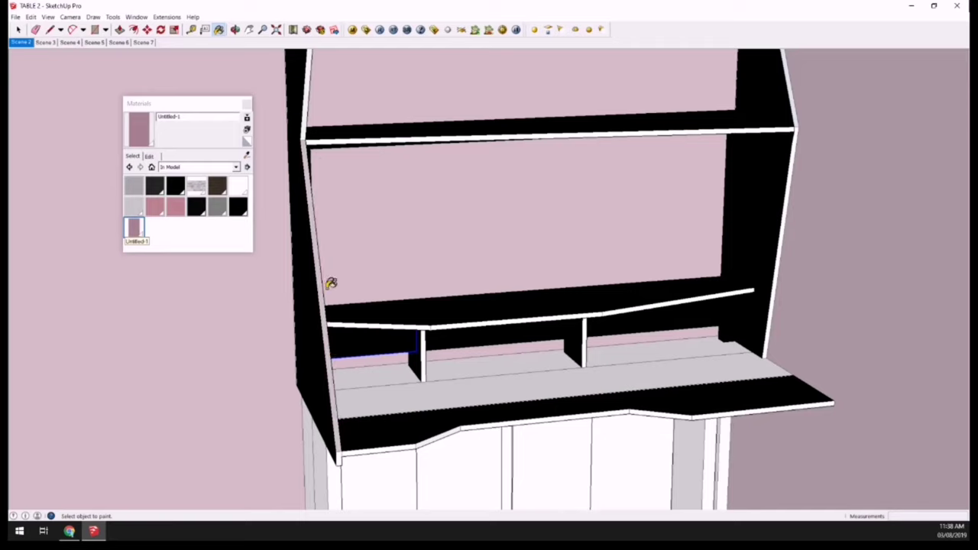
{"action": "left_click", "coordinate": [317, 140]}
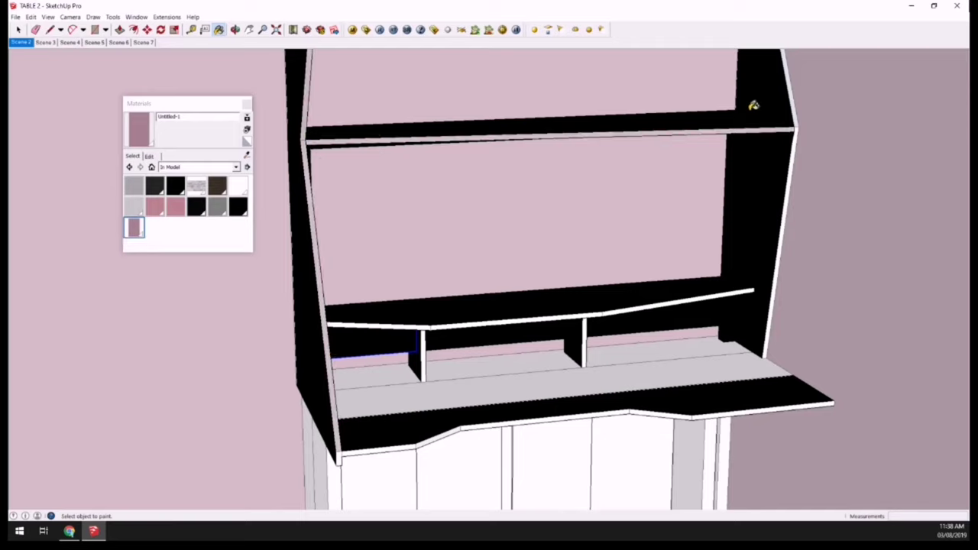
{"action": "left_click", "coordinate": [799, 123]}
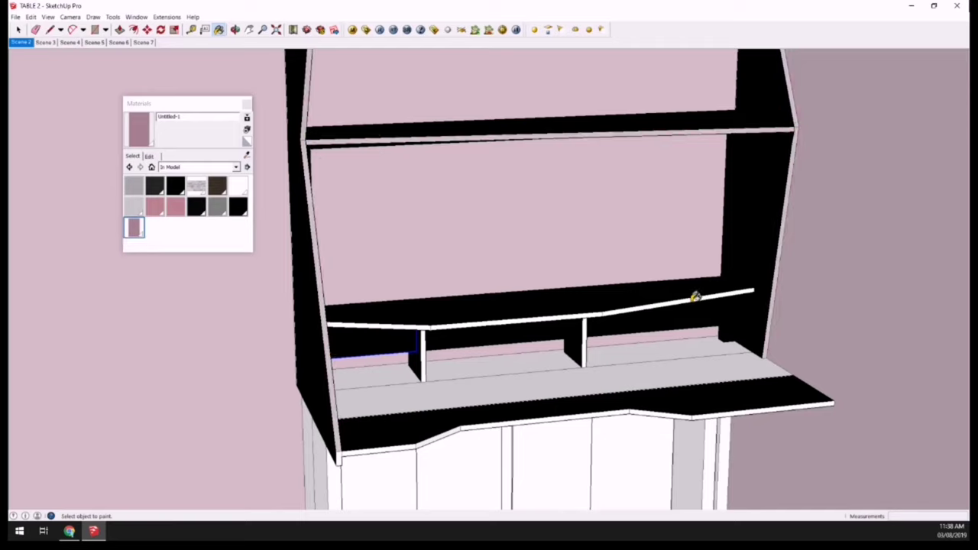
{"action": "left_click", "coordinate": [590, 315]}
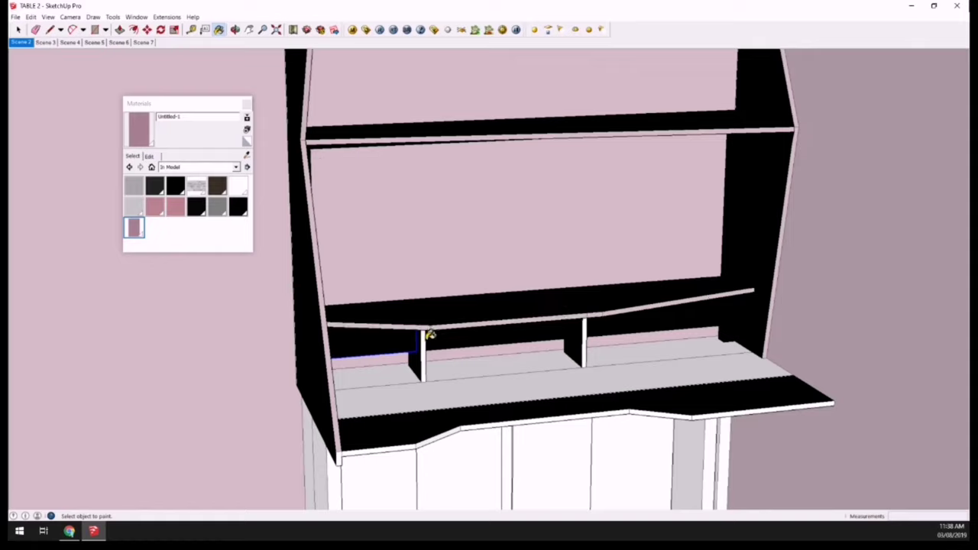
{"action": "left_click", "coordinate": [558, 361]}
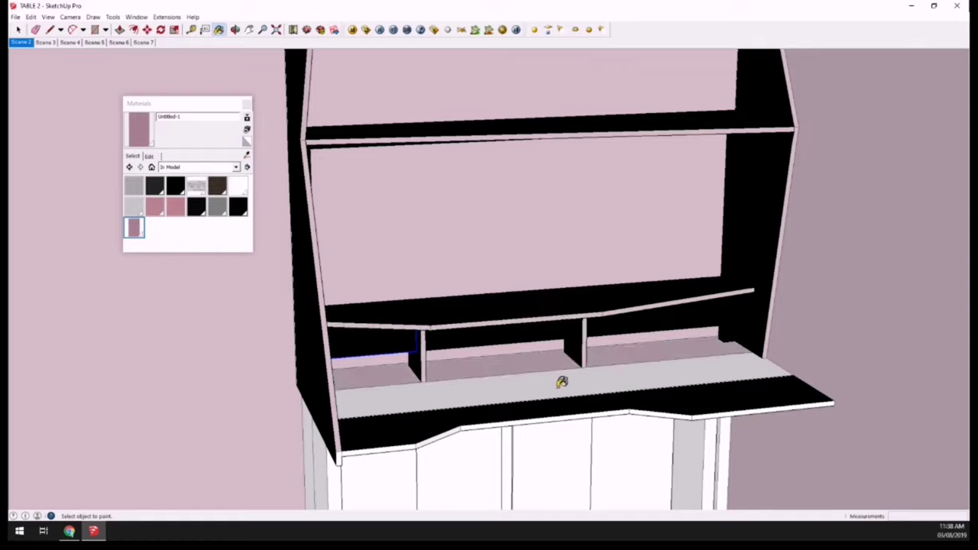
{"action": "left_click", "coordinate": [562, 382]}
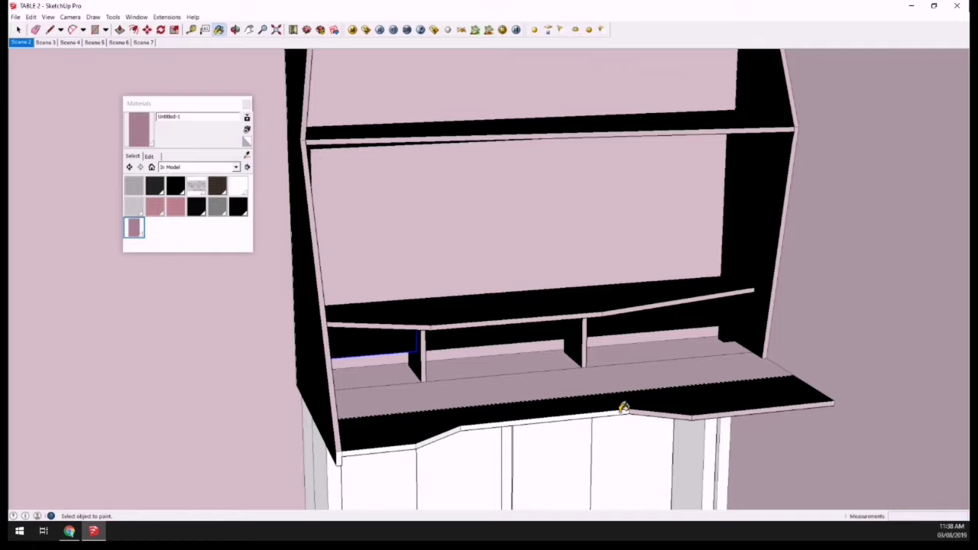
- Paint the front panel below the desktop and the top front edge strip pink
{"action": "left_click", "coordinate": [354, 453]}
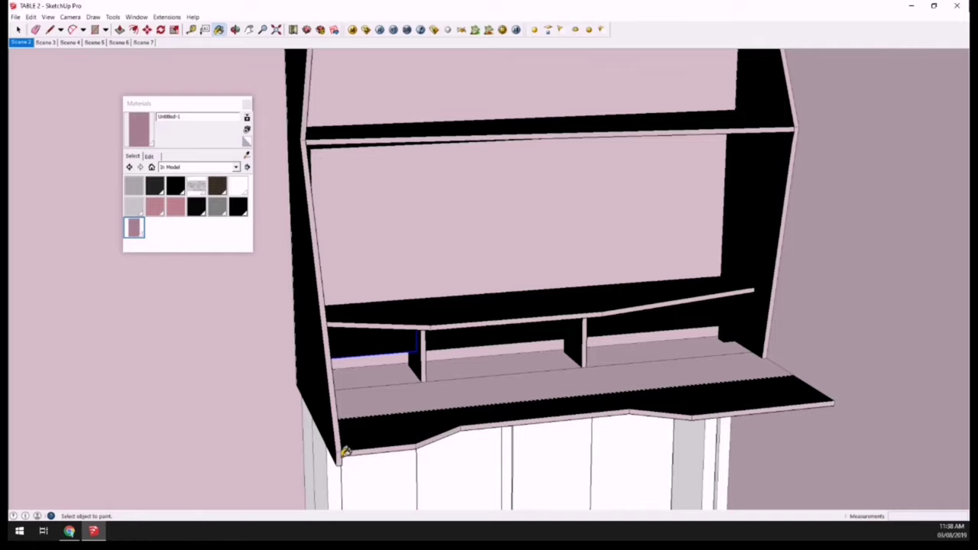
{"action": "scroll", "coordinate": [461, 459], "scroll_direction": "down", "scroll_amount": 2}
{"action": "scroll", "coordinate": [460, 459], "scroll_direction": "down", "scroll_amount": 1}
{"action": "scroll", "coordinate": [700, 105], "scroll_direction": "up", "scroll_amount": 5}
{"action": "left_click", "coordinate": [701, 106]}
{"action": "scroll", "coordinate": [692, 127], "scroll_direction": "down", "scroll_amount": 4}
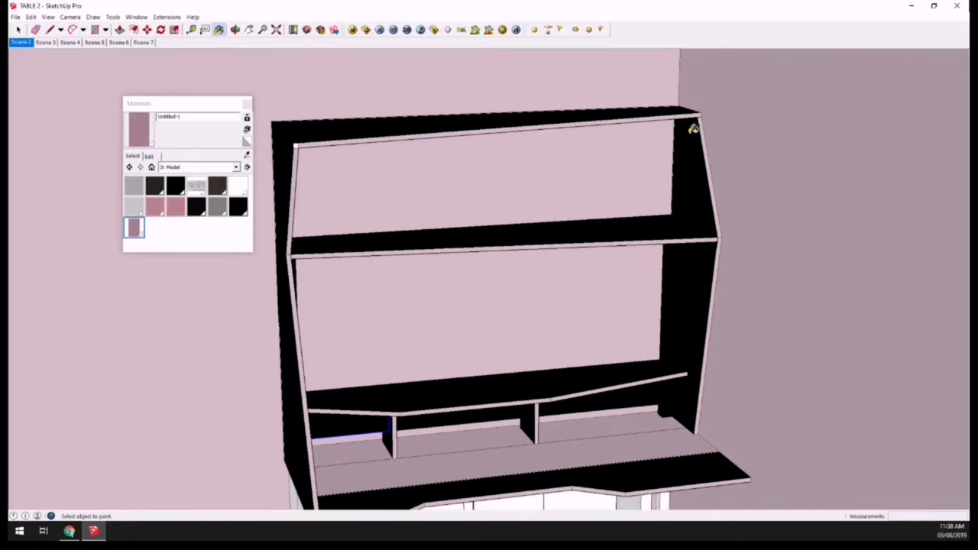
{"action": "scroll", "coordinate": [298, 135], "scroll_direction": "up", "scroll_amount": 2}
{"action": "scroll", "coordinate": [370, 125], "scroll_direction": "down", "scroll_amount": 2}
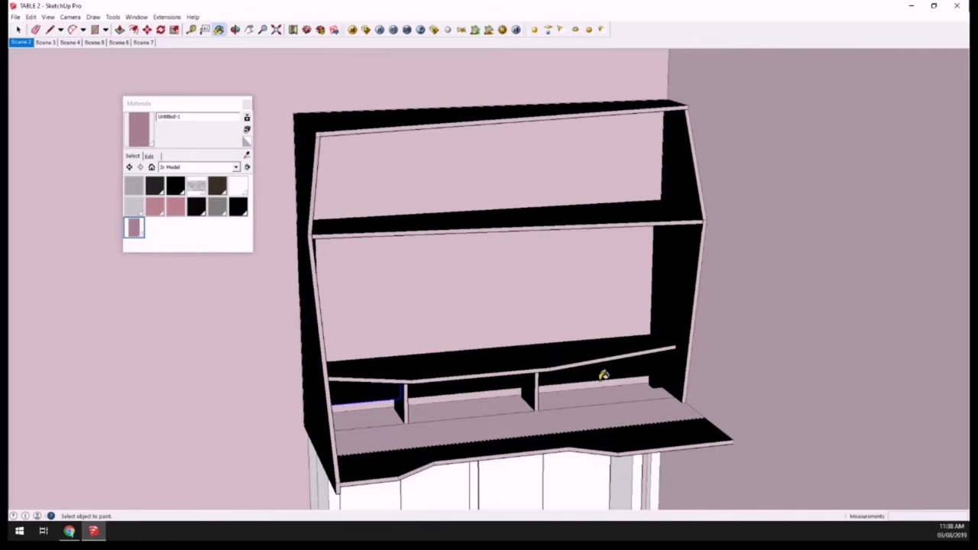
{"action": "scroll", "coordinate": [604, 375], "scroll_direction": "down", "scroll_amount": 1}
{"action": "mouse_move", "coordinate": [573, 364]}
{"action": "middle_mouse_down", "text": "shift"}
{"action": "mouse_move", "coordinate": [538, 315]}
{"action": "mouse_move", "coordinate": [364, 399]}
{"action": "mouse_move", "coordinate": [423, 367]}
{"action": "mouse_move", "coordinate": [452, 365]}
{"action": "middle_mouse_up", "text": "shift"}
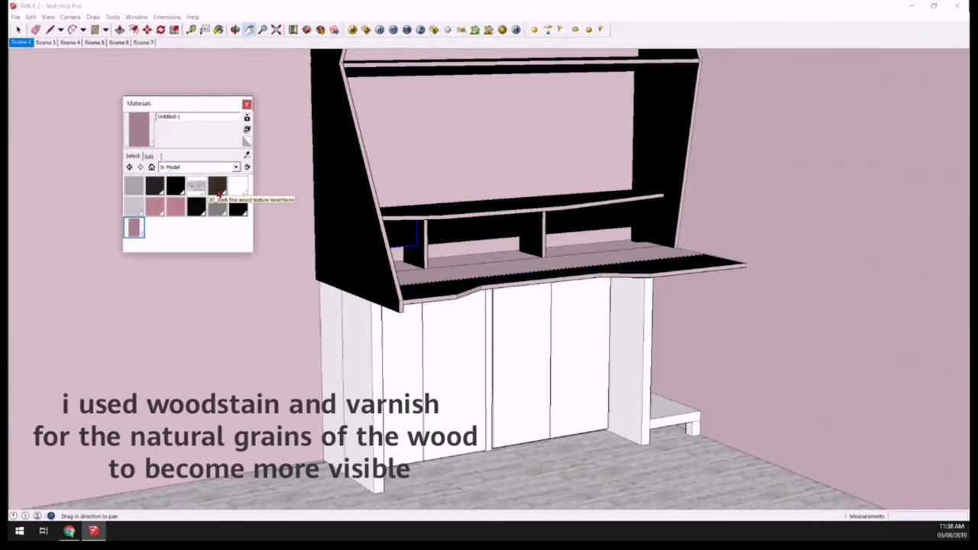
- Apply the 30_dark fine wood texture to the left side panel and left leg strip
{"action": "left_click", "coordinate": [217, 185]}
{"action": "left_click", "coordinate": [341, 344]}
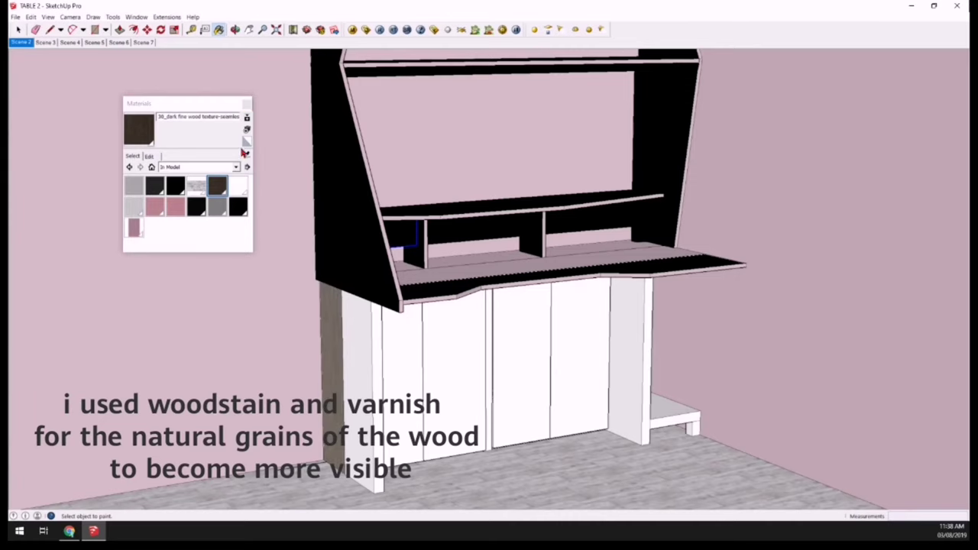
{"action": "left_click", "coordinate": [148, 156]}
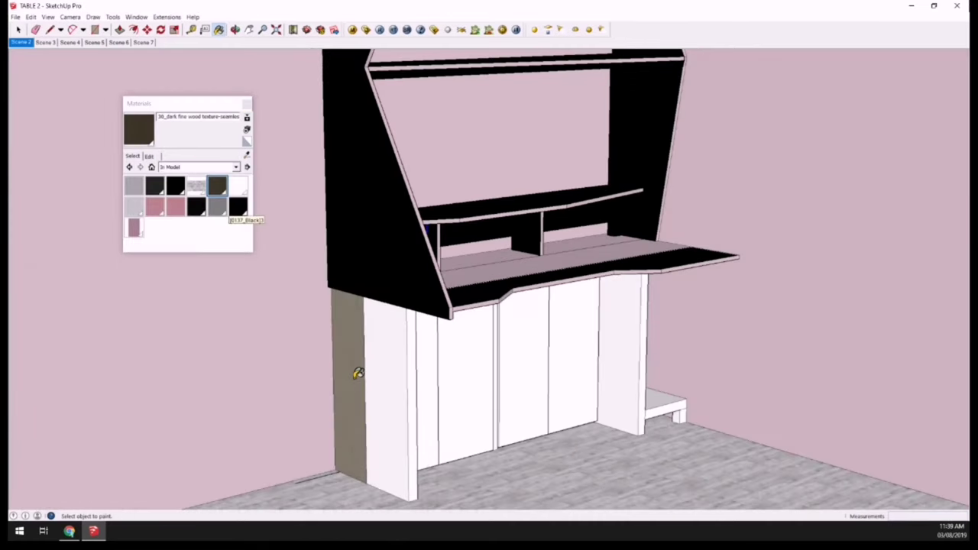
{"action": "mouse_move", "coordinate": [393, 387]}
{"action": "middle_mouse_down"}
{"action": "mouse_move", "coordinate": [402, 396]}
{"action": "mouse_move", "coordinate": [285, 380]}
{"action": "mouse_move", "coordinate": [294, 389]}
{"action": "middle_mouse_up"}
{"action": "left_click", "coordinate": [327, 360]}
{"action": "middle_click_drag", "start_coordinate": [338, 367], "coordinate": [359, 366]}
- Paint all the lower cabinet doors and their side strips with dark wood
{"action": "left_click", "coordinate": [375, 366]}
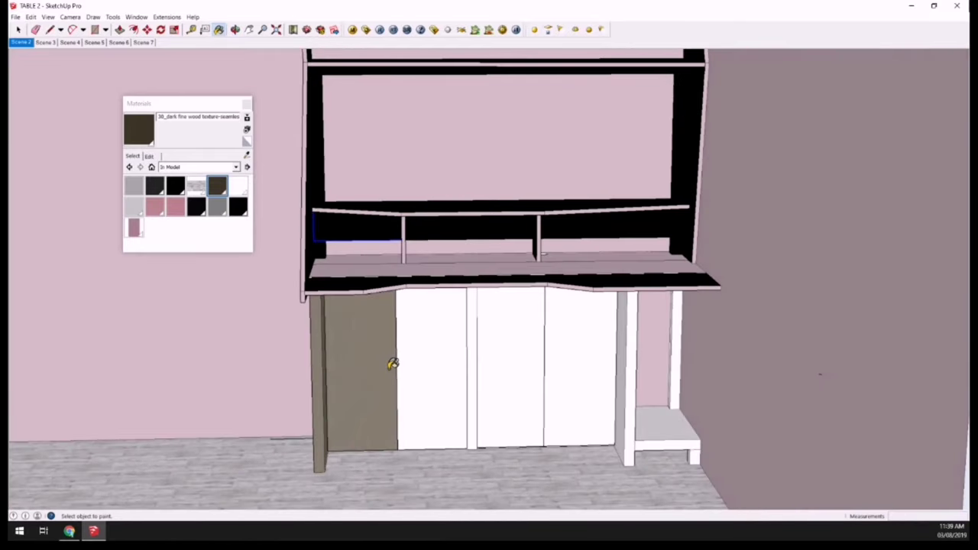
{"action": "left_click", "coordinate": [453, 367]}
{"action": "left_click", "coordinate": [470, 366]}
{"action": "left_click", "coordinate": [513, 363]}
{"action": "left_click", "coordinate": [577, 358]}
{"action": "left_click", "coordinate": [628, 354]}
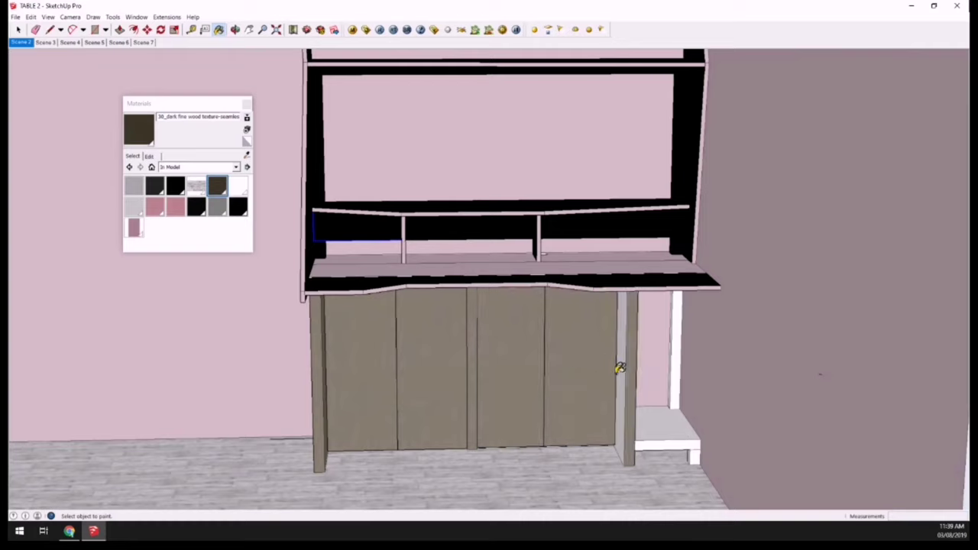
- Paint the right leg panel, rear right leg and small lower shelf with dark wood
{"action": "left_click", "coordinate": [619, 364]}
{"action": "left_click", "coordinate": [675, 379]}
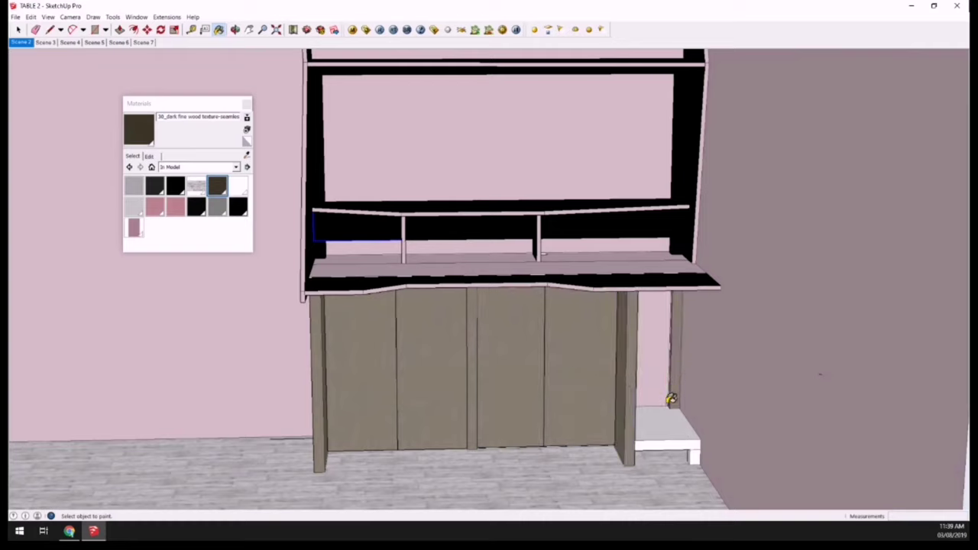
{"action": "left_click", "coordinate": [676, 439]}
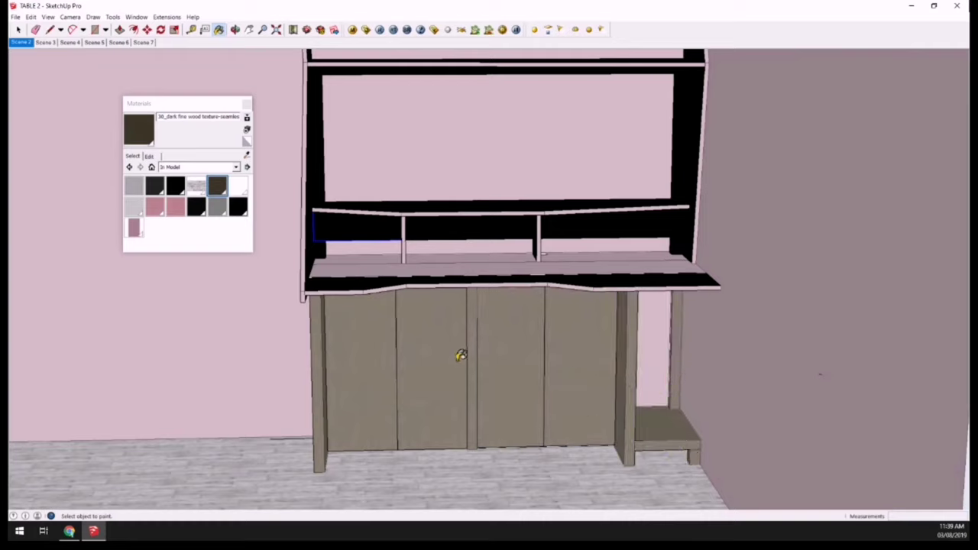
{"action": "mouse_move", "coordinate": [461, 356]}
{"action": "middle_mouse_down"}
{"action": "mouse_move", "coordinate": [559, 375]}
{"action": "mouse_move", "coordinate": [555, 323]}
{"action": "middle_mouse_up"}
{"action": "mouse_move", "coordinate": [512, 244]}
{"action": "middle_mouse_down"}
{"action": "mouse_move", "coordinate": [586, 164]}
{"action": "mouse_move", "coordinate": [517, 247]}
{"action": "middle_mouse_up"}
{"action": "scroll", "coordinate": [518, 247], "scroll_direction": "up", "scroll_amount": 3}
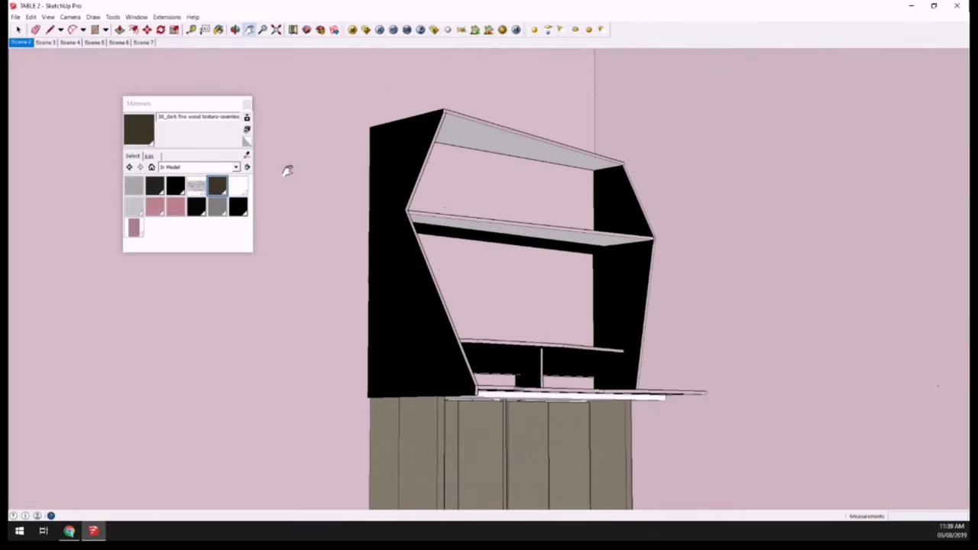
- Paint the top and middle shelf undersides and the middle shelf front with 0137_Black
{"action": "key", "text": "b"}
{"action": "left_click", "coordinate": [428, 138], "text": "alt"}
{"action": "left_click", "coordinate": [497, 145]}
{"action": "left_click", "coordinate": [526, 234]}
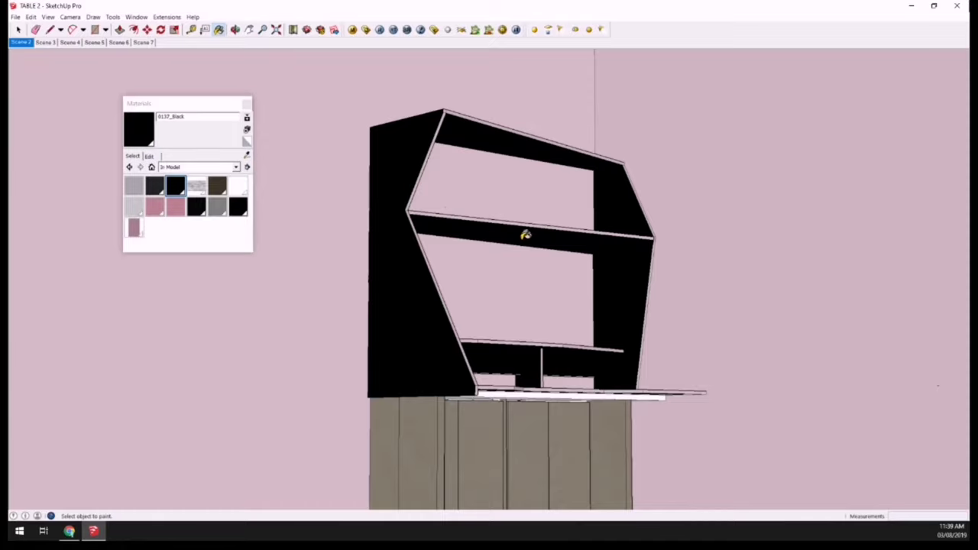
{"action": "mouse_move", "coordinate": [525, 235]}
{"action": "middle_mouse_down"}
{"action": "mouse_move", "coordinate": [578, 306]}
{"action": "mouse_move", "coordinate": [570, 214]}
{"action": "mouse_move", "coordinate": [402, 207]}
{"action": "middle_mouse_up"}
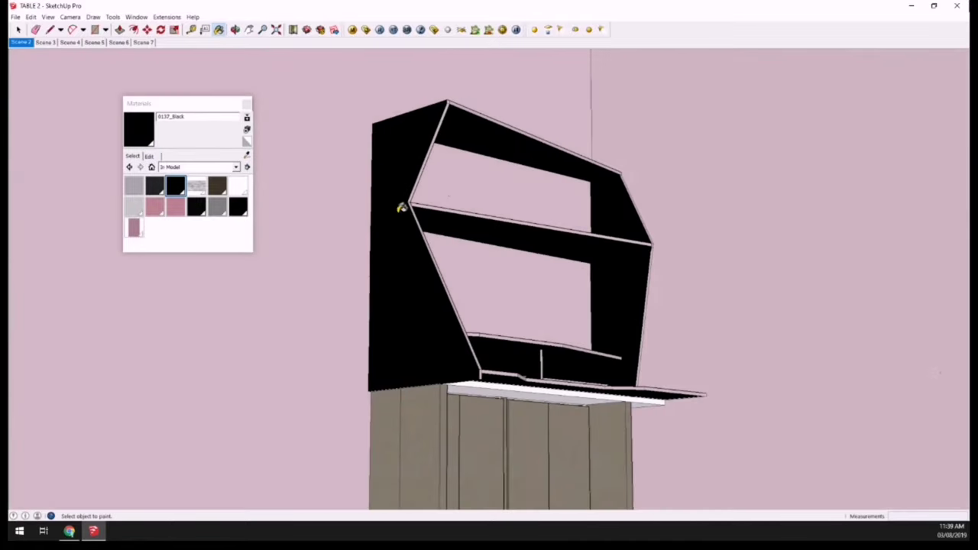
- Paint the counter's front edge with the dark wood texture
{"action": "left_click", "coordinate": [217, 186]}
{"action": "scroll", "coordinate": [603, 393], "scroll_direction": "up", "scroll_amount": 2}
{"action": "left_click", "coordinate": [603, 392]}
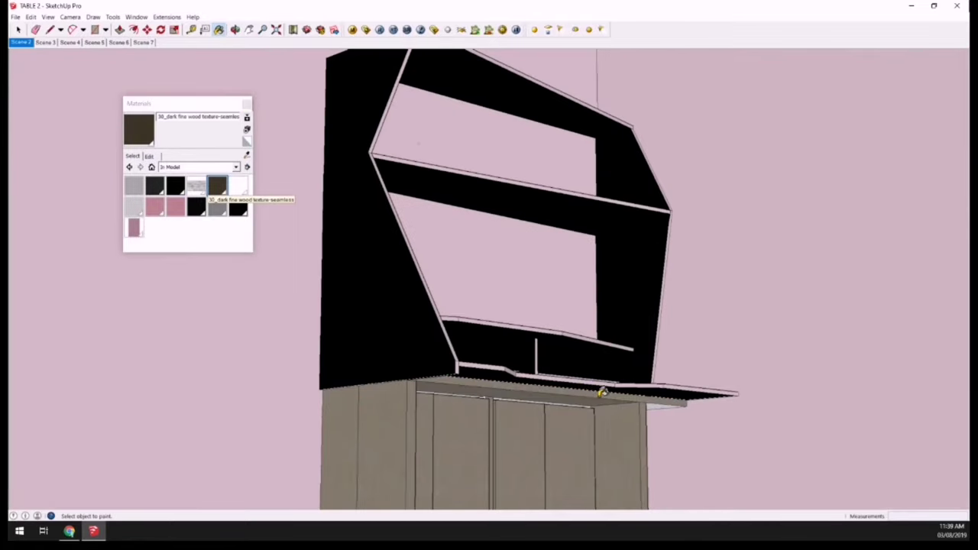
{"action": "mouse_move", "coordinate": [655, 403]}
{"action": "middle_mouse_down"}
{"action": "mouse_move", "coordinate": [609, 399]}
{"action": "mouse_move", "coordinate": [561, 311]}
{"action": "middle_mouse_up"}
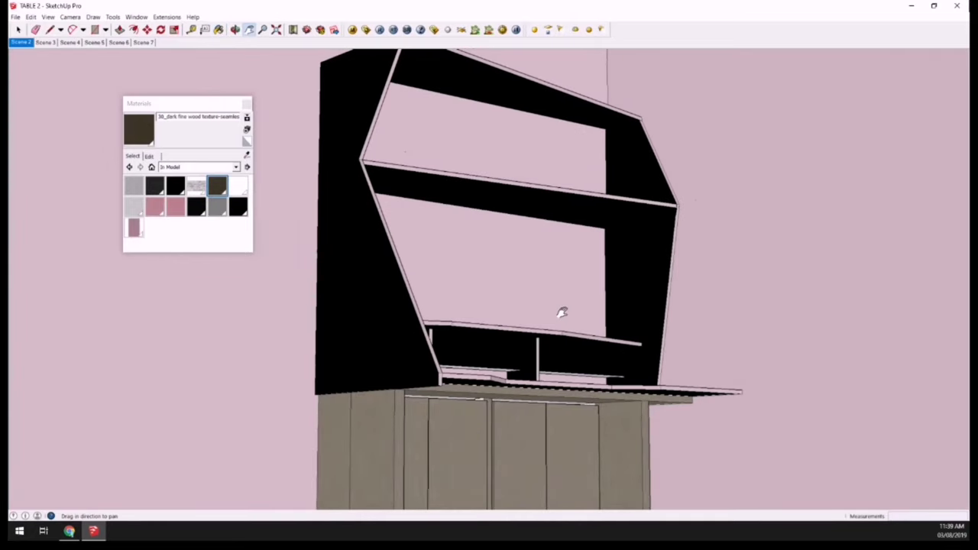
- Reselect the black material, then close the Materials window and view the whole unit
{"action": "left_click", "coordinate": [175, 186]}
{"action": "scroll", "coordinate": [515, 365], "scroll_direction": "up", "scroll_amount": 3}
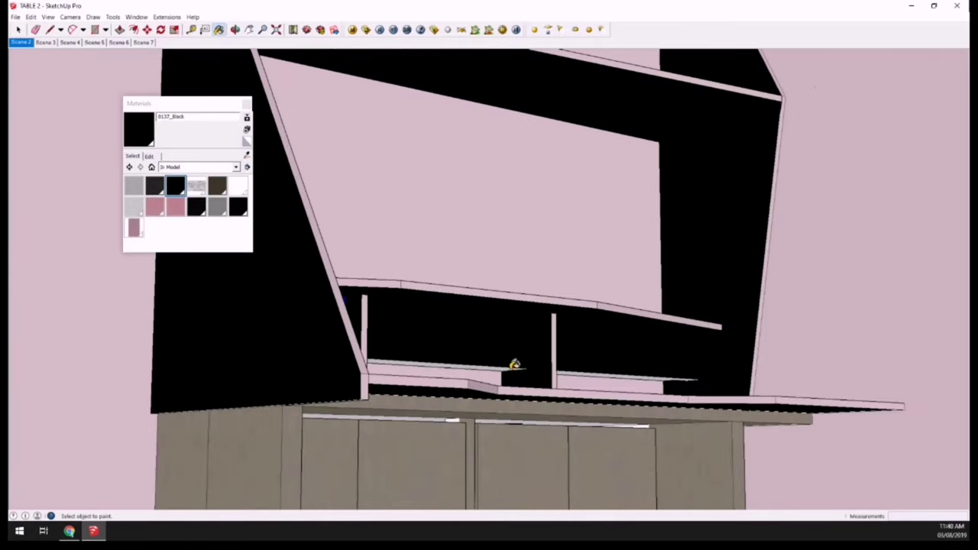
{"action": "middle_click_drag", "start_coordinate": [566, 367], "coordinate": [289, 359]}
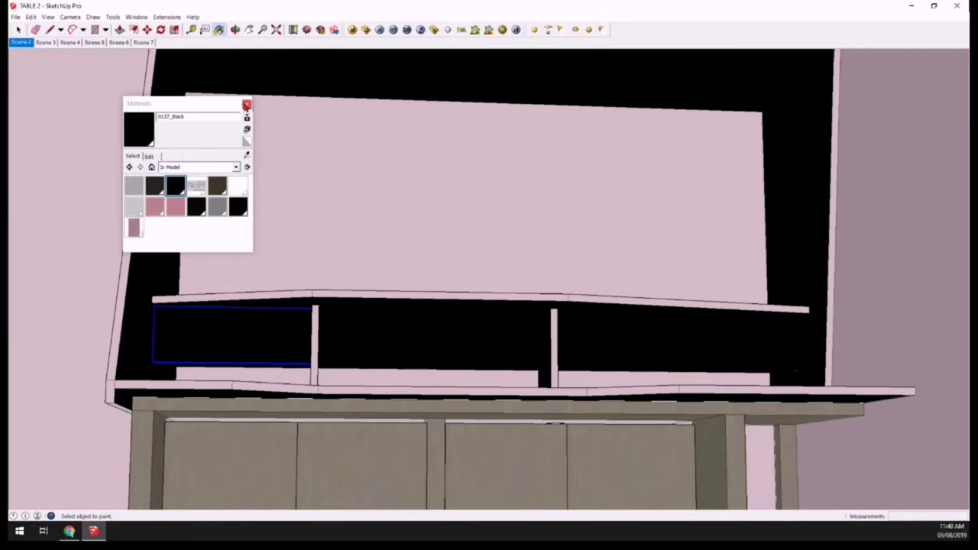
{"action": "left_click", "coordinate": [246, 105]}
{"action": "mouse_move", "coordinate": [464, 273]}
{"action": "middle_mouse_down"}
{"action": "mouse_move", "coordinate": [527, 290]}
{"action": "mouse_move", "coordinate": [651, 378]}
{"action": "mouse_move", "coordinate": [568, 365]}
{"action": "mouse_move", "coordinate": [598, 376]}
{"action": "middle_mouse_up"}
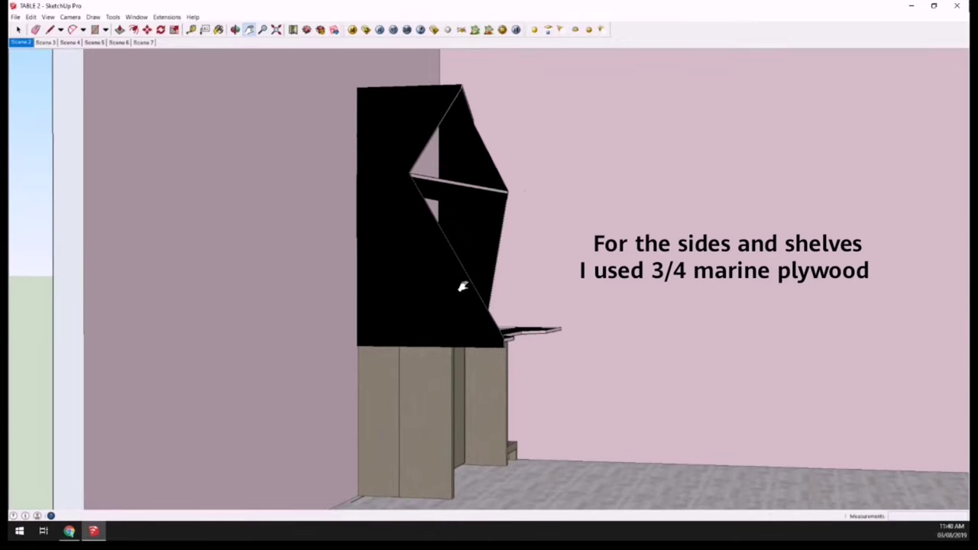
- Orbit around the shelf unit, then return to the Scene 3 front view of the desk
{"action": "left_click_drag", "start_coordinate": [462, 287], "coordinate": [466, 320]}
{"action": "middle_click_drag", "start_coordinate": [537, 316], "coordinate": [487, 324]}
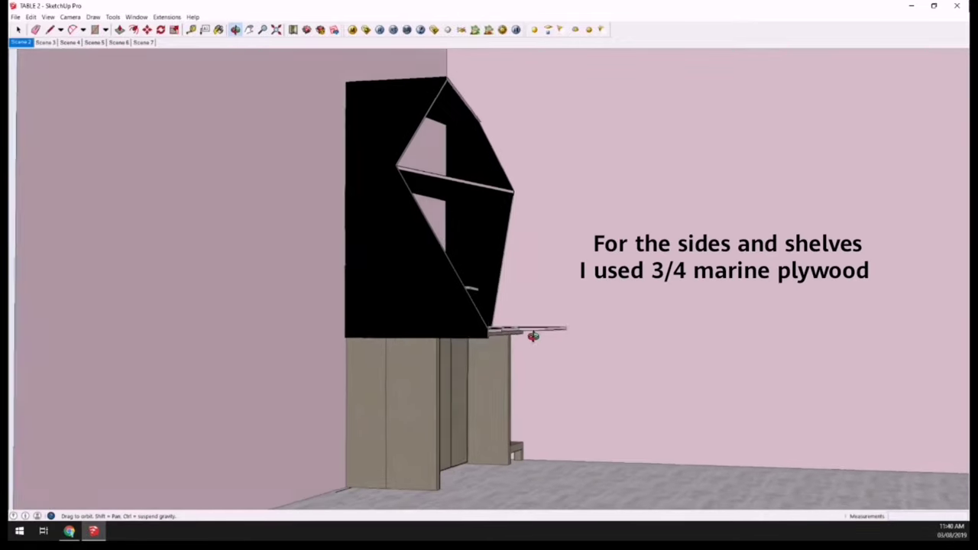
{"action": "left_click_drag", "start_coordinate": [487, 325], "coordinate": [512, 341]}
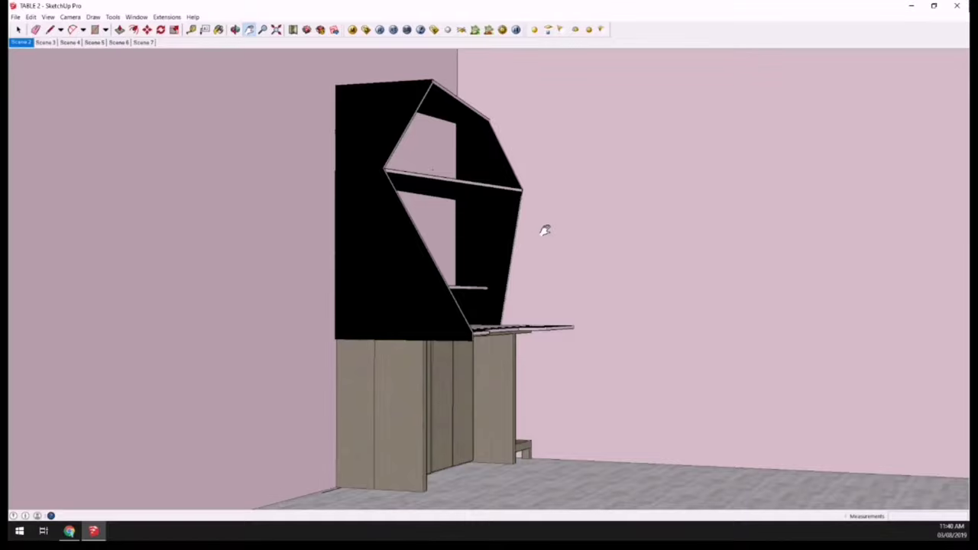
{"action": "left_click", "coordinate": [45, 42]}
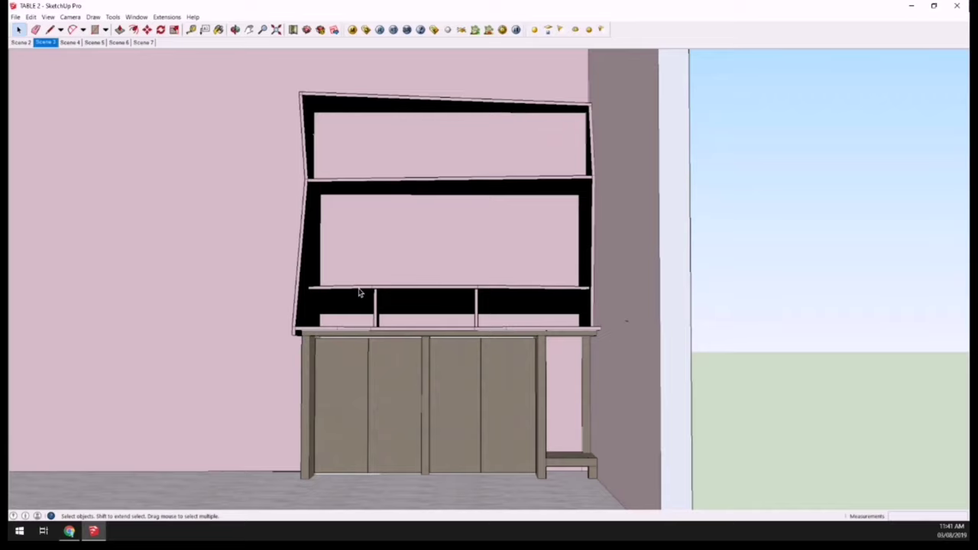
{"action": "middle_click_drag", "start_coordinate": [359, 293], "coordinate": [507, 301]}
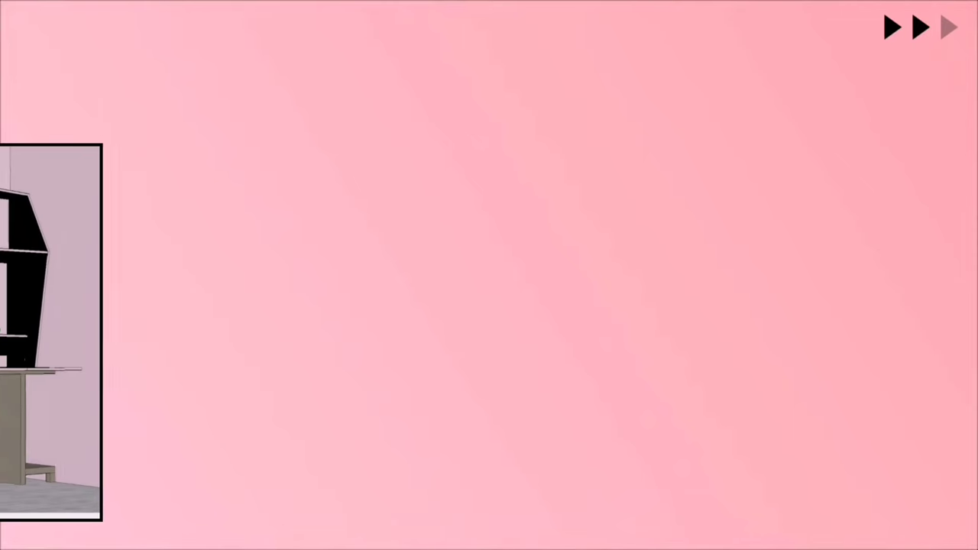